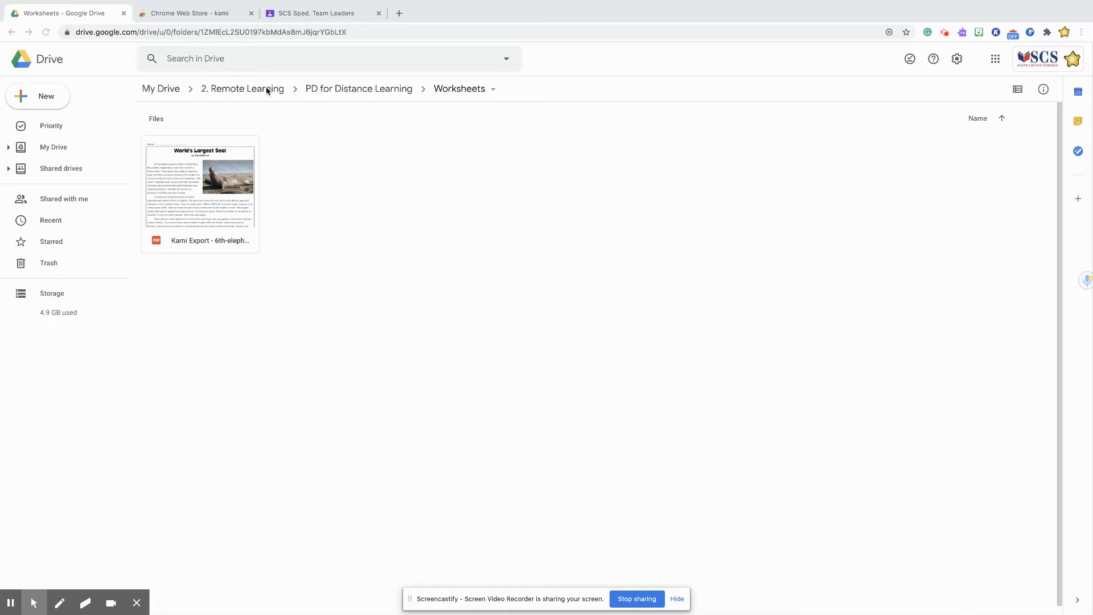
Launch Kami and open the 6th-elephant-seals_SNOUT PDF from Google Drive's 2. Remote Learning, PD for Distance Learning, Worksheets folder.
{"action": "left_click", "coordinate": [216, 14]}
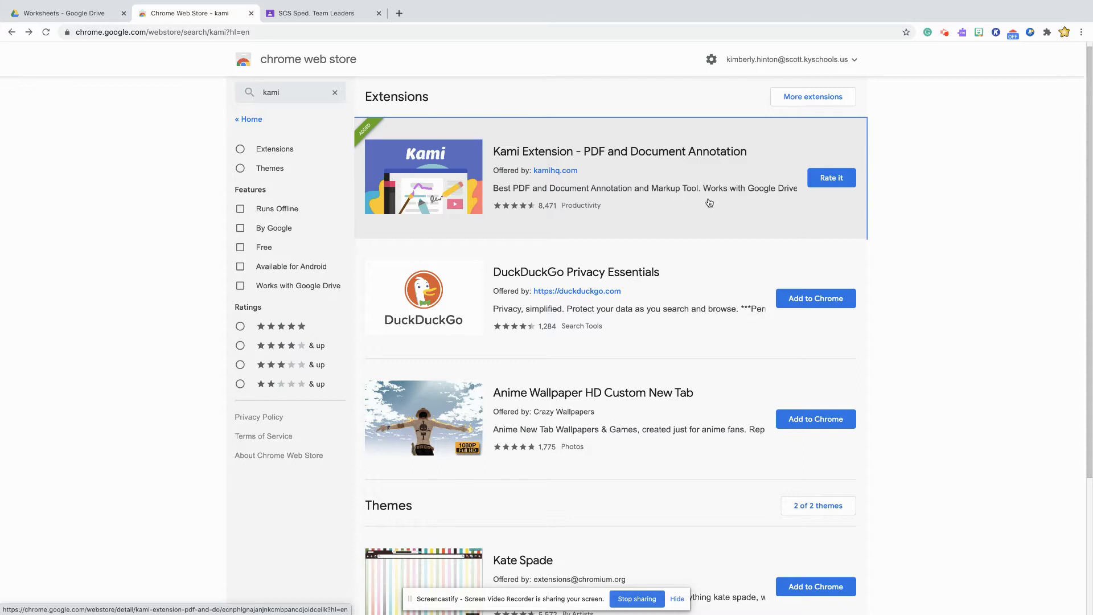
{"action": "left_click", "coordinate": [996, 33]}
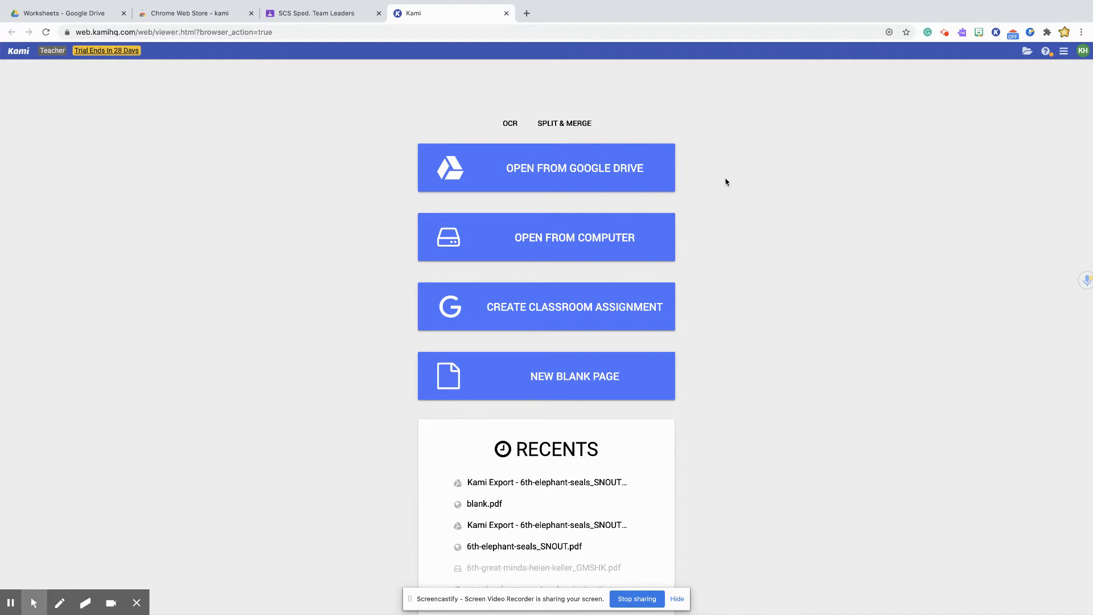
{"action": "left_click", "coordinate": [585, 169]}
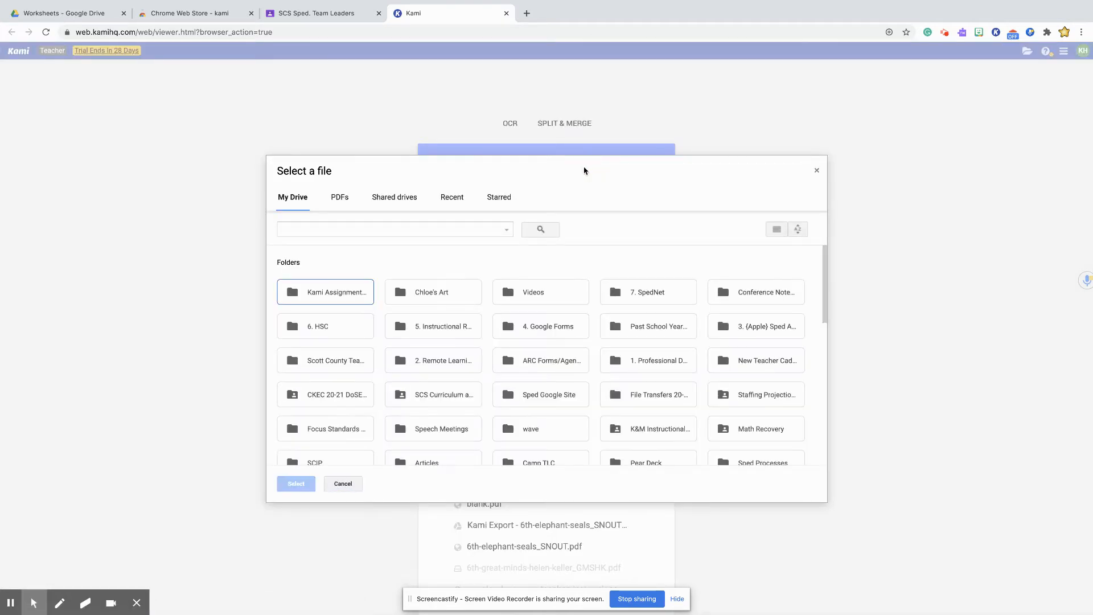
{"action": "double_click", "coordinate": [463, 360]}
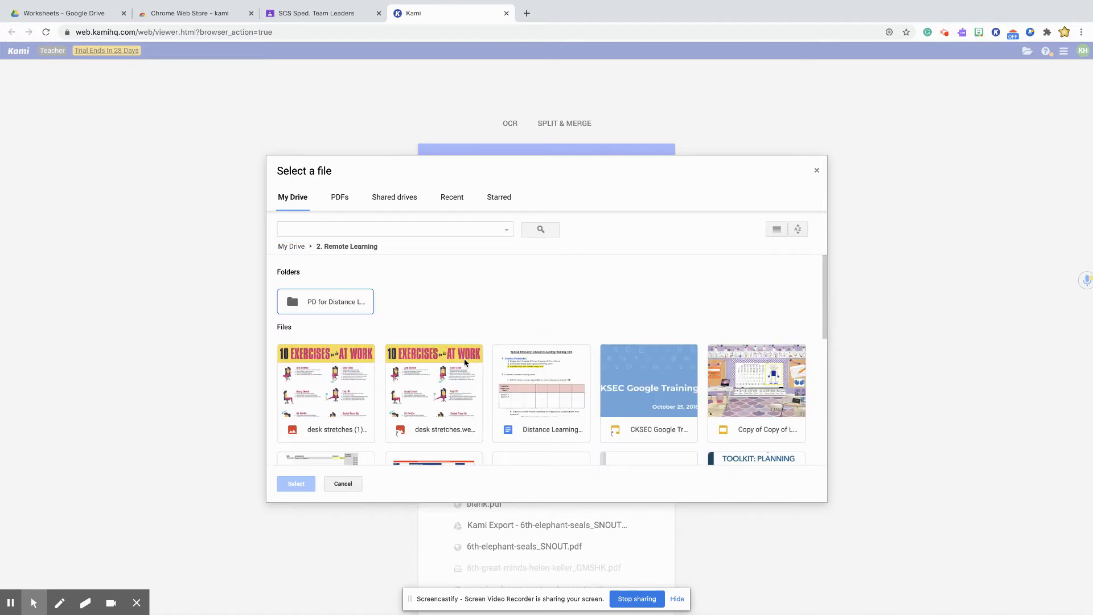
{"action": "double_click", "coordinate": [362, 309]}
{"action": "double_click", "coordinate": [360, 310]}
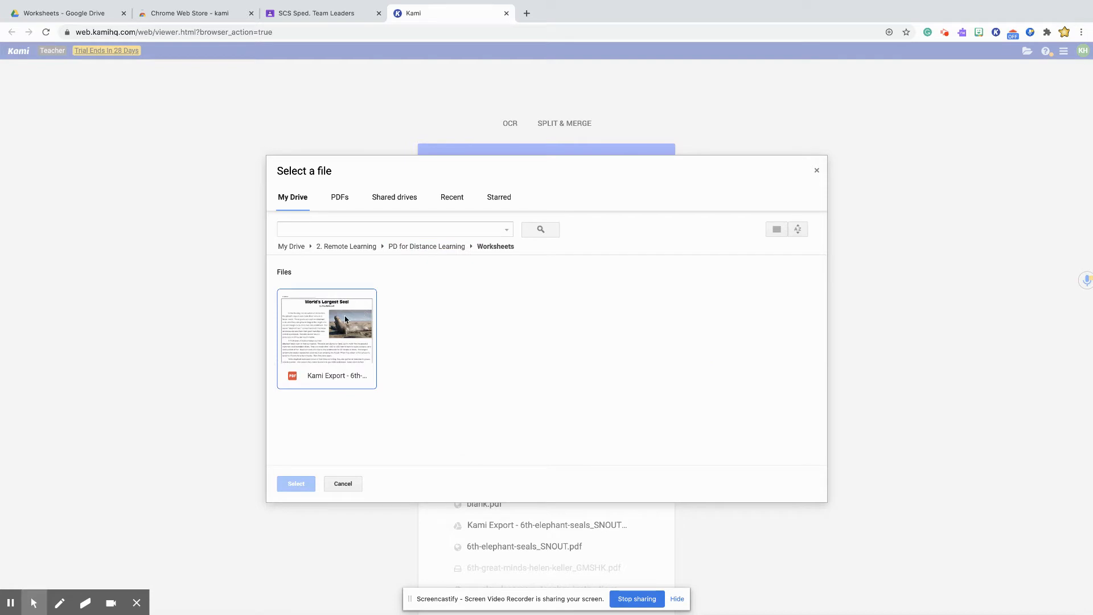
{"action": "left_click", "coordinate": [345, 320]}
{"action": "left_click", "coordinate": [293, 484]}
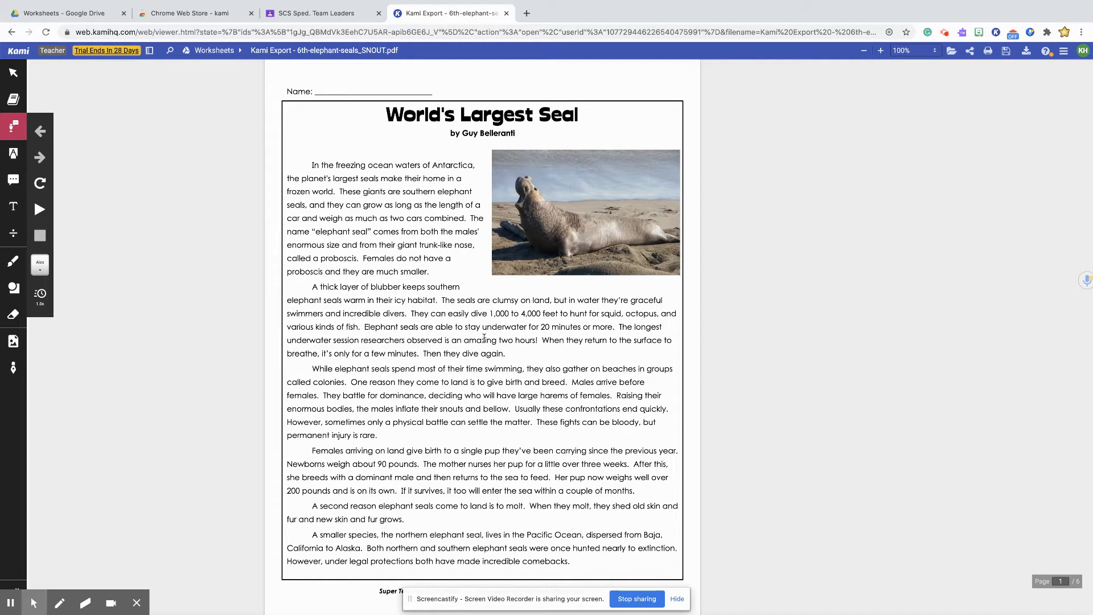
Turn on Dark Mode for the Kami viewer in the account settings.
{"action": "left_click", "coordinate": [1082, 53]}
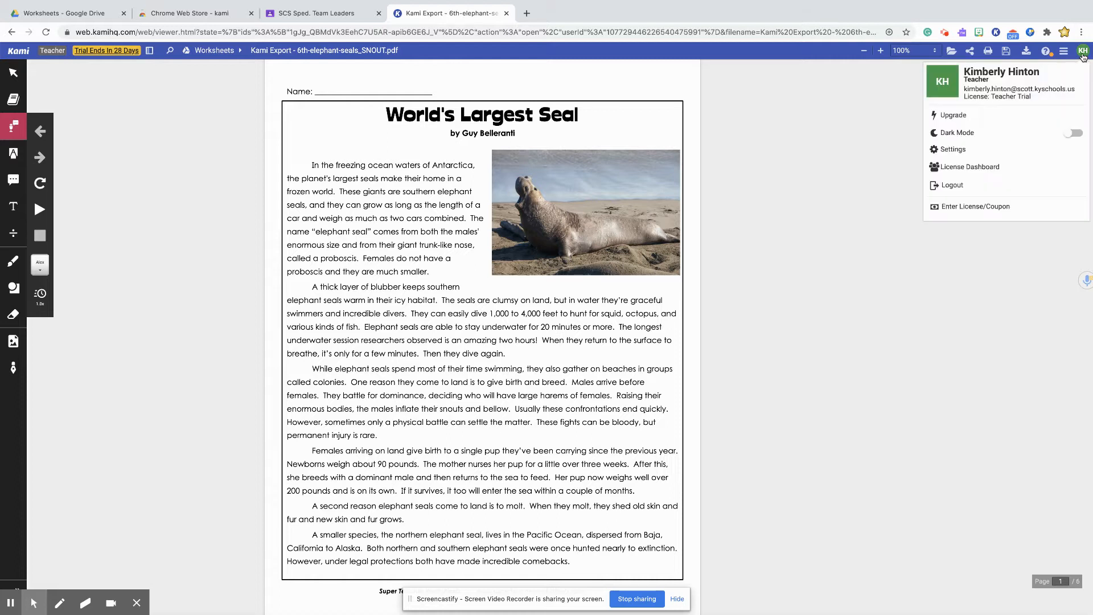
{"action": "left_click", "coordinate": [1070, 134]}
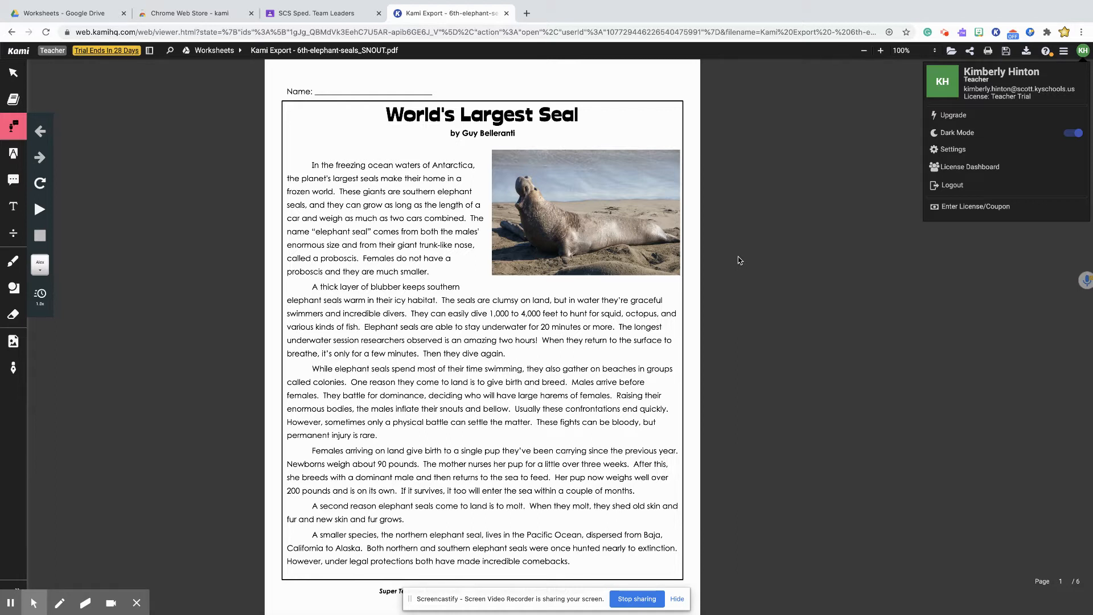
{"action": "left_click", "coordinate": [737, 257]}
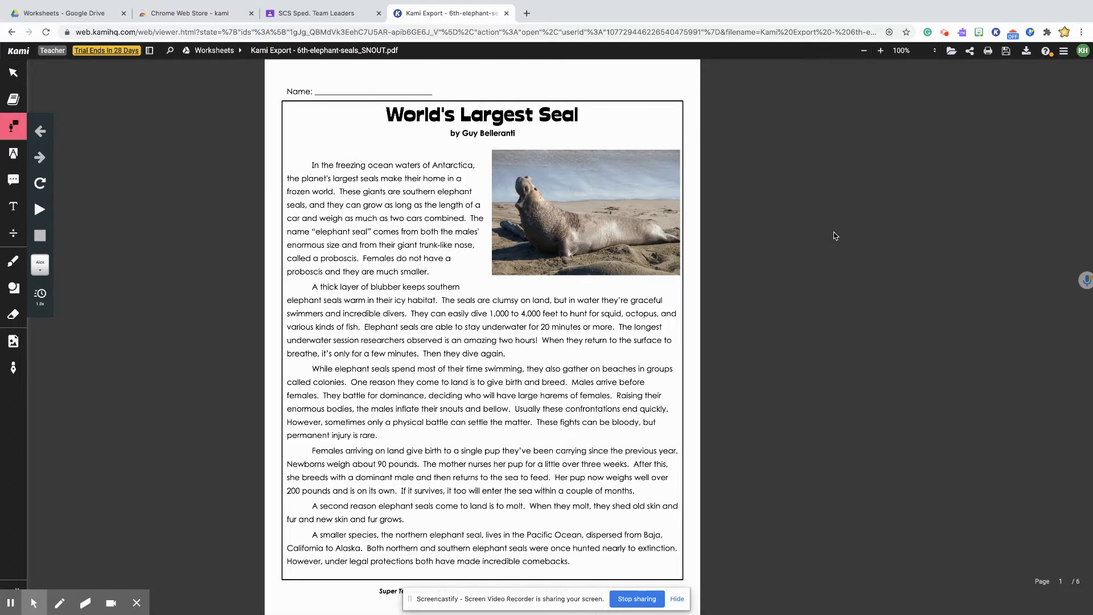
Turn on the Color Overlay extension to tint the worksheet page yellow, and switch it off again.
{"action": "scroll", "coordinate": [834, 231], "scroll_direction": "up", "scroll_amount": 1}
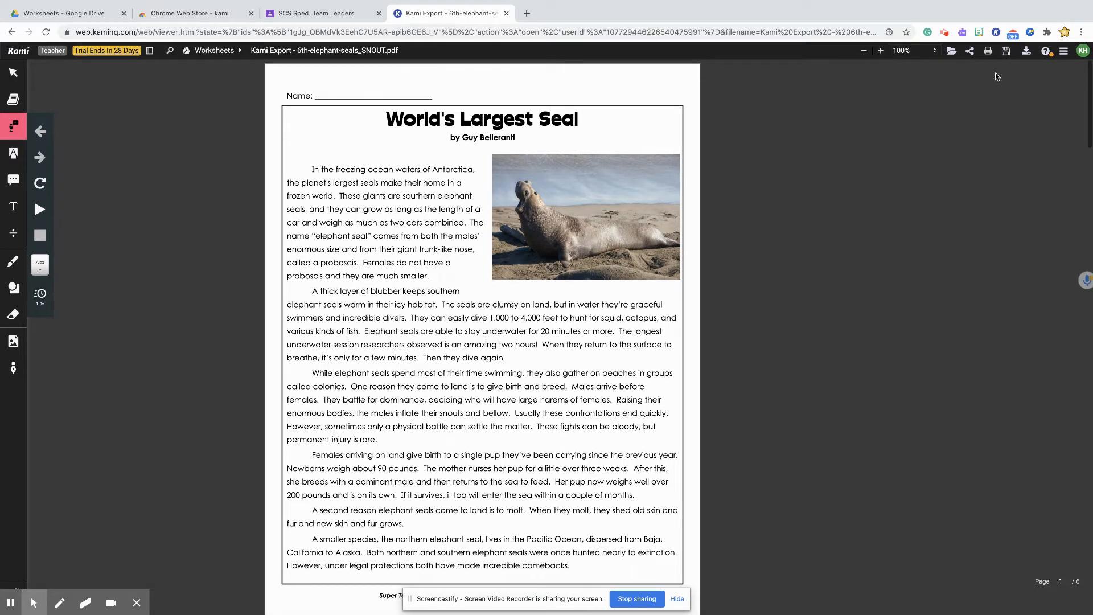
{"action": "left_click", "coordinate": [1013, 34]}
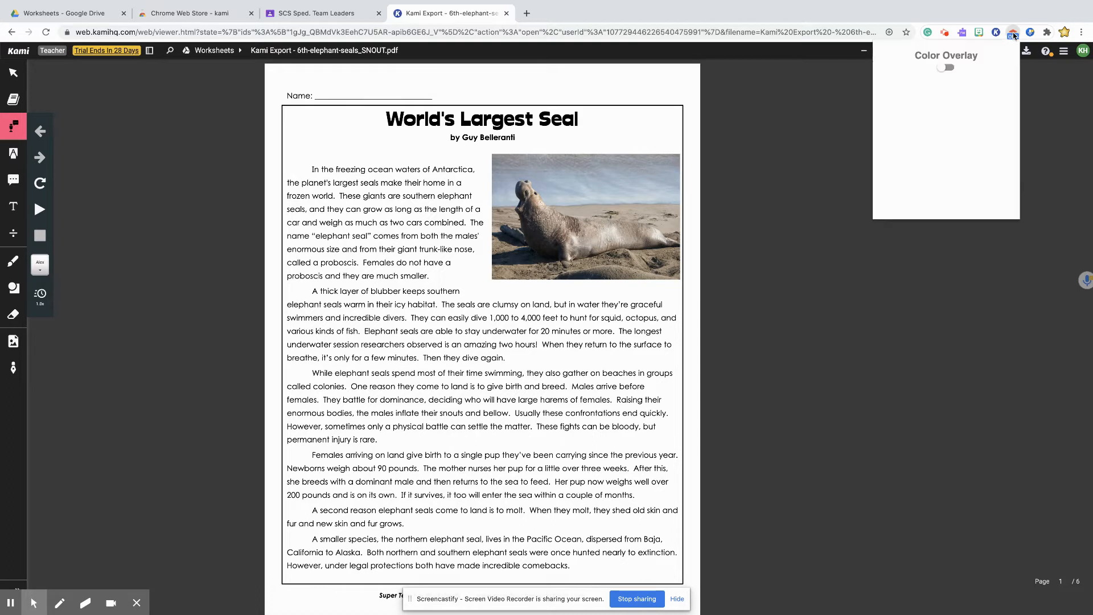
{"action": "left_click", "coordinate": [944, 69]}
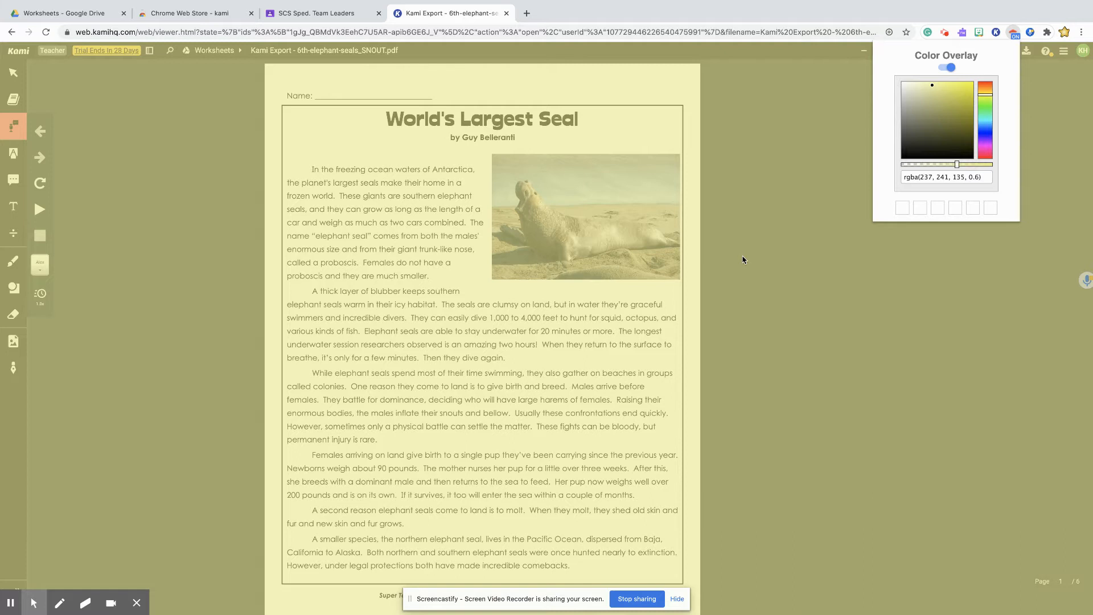
{"action": "left_click", "coordinate": [954, 69]}
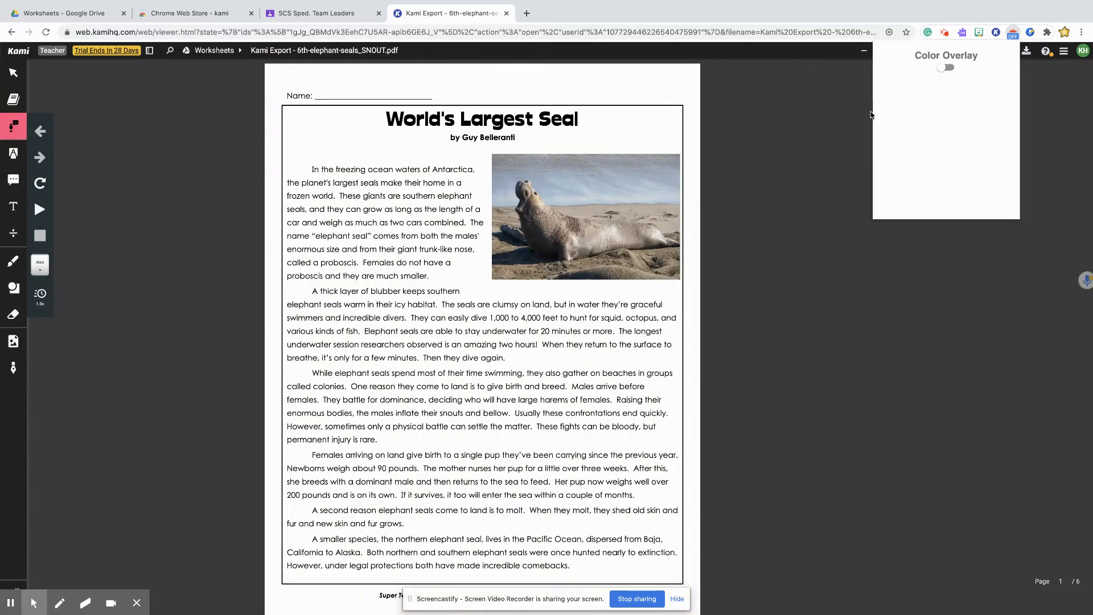
{"action": "left_click", "coordinate": [842, 132]}
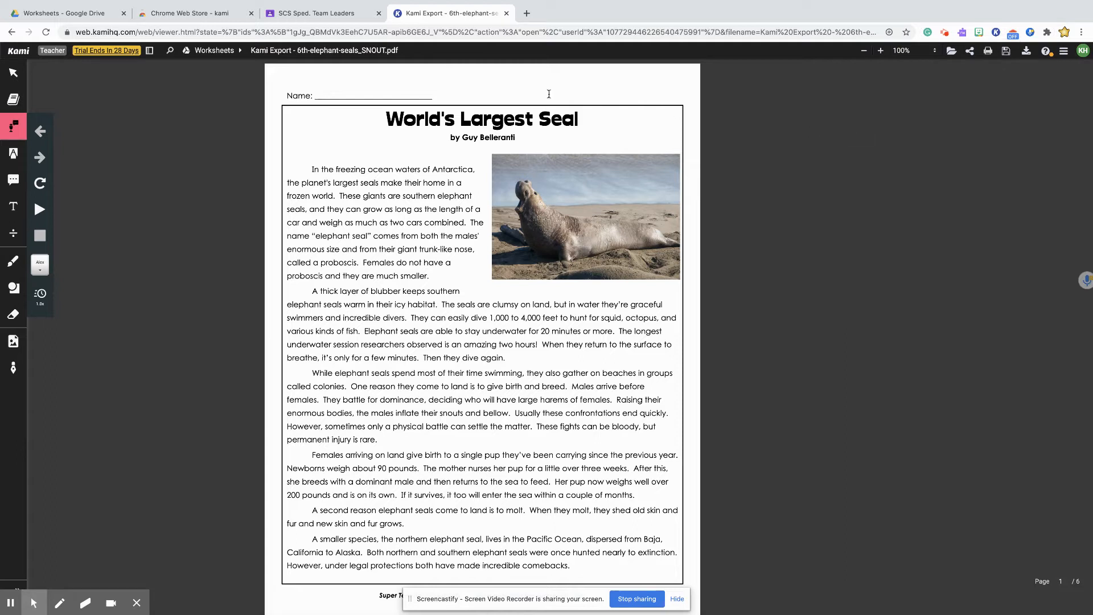
Look up the word "blubber" from the second paragraph with the Dictionary tool and close its definition.
{"action": "left_click", "coordinate": [16, 101]}
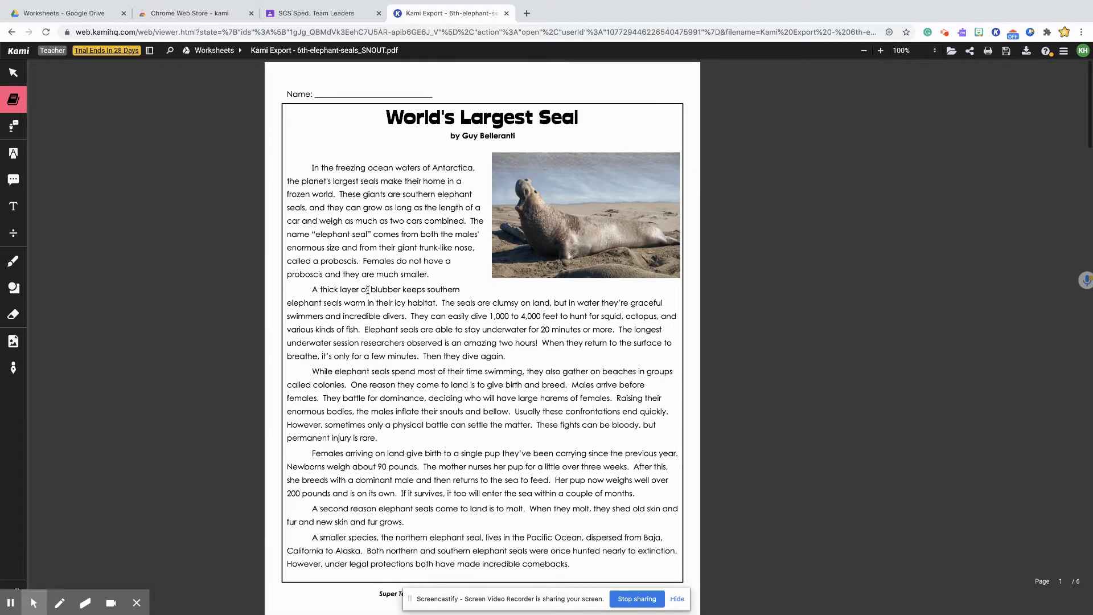
{"action": "left_click_drag", "start_coordinate": [370, 290], "coordinate": [402, 291]}
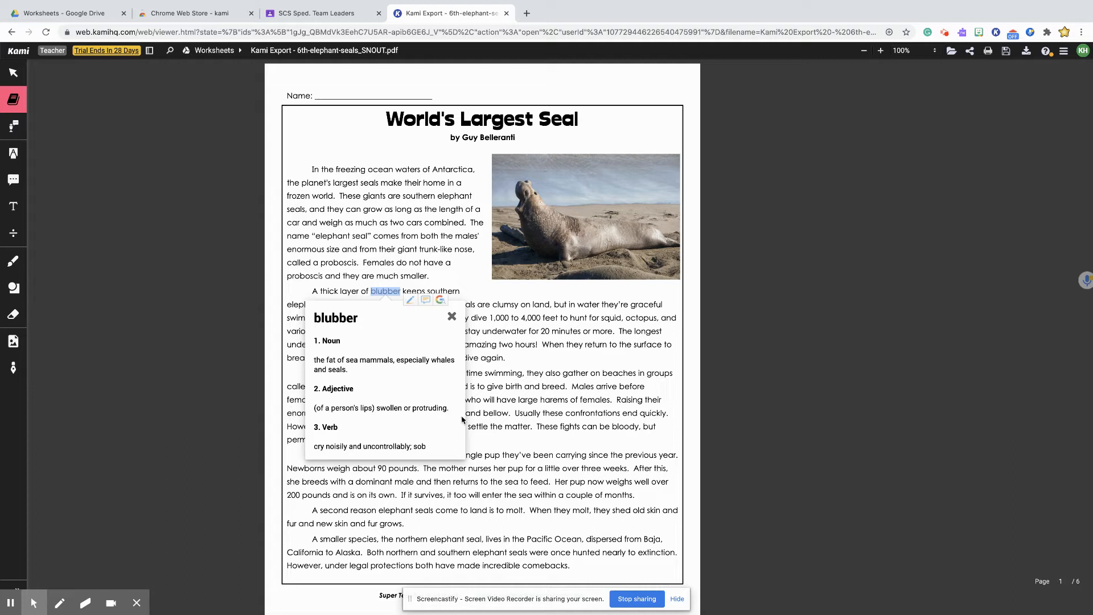
{"action": "left_click", "coordinate": [163, 148]}
Have the article's first paragraph read aloud with text to speech, stop the reading and try the playback controls.
{"action": "left_click", "coordinate": [15, 128]}
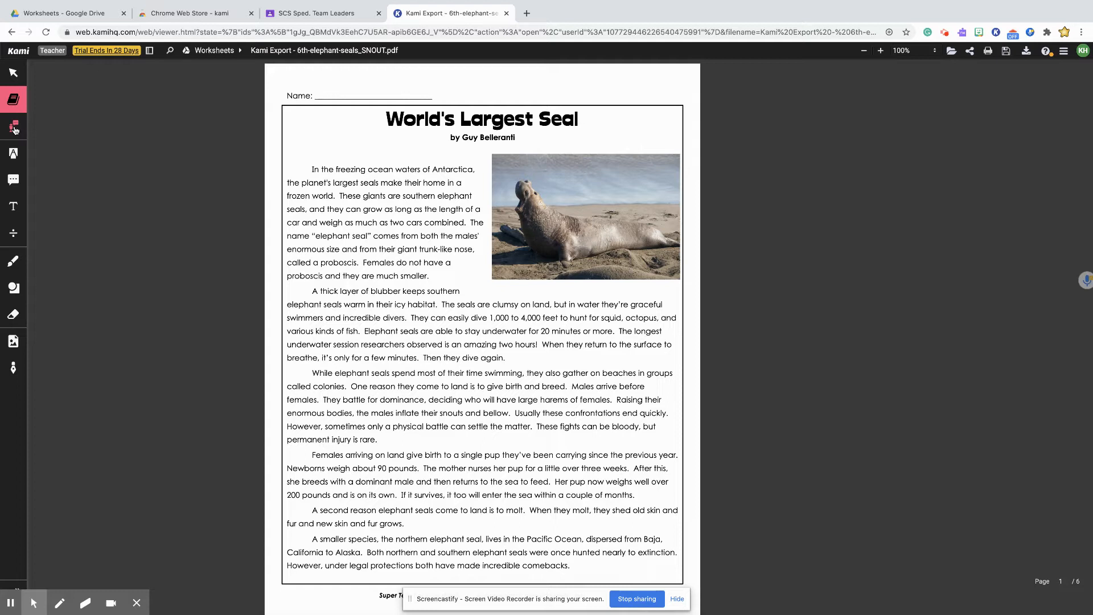
{"action": "left_click", "coordinate": [16, 130]}
{"action": "left_click", "coordinate": [312, 168]}
{"action": "left_click_drag", "start_coordinate": [312, 169], "coordinate": [431, 277]}
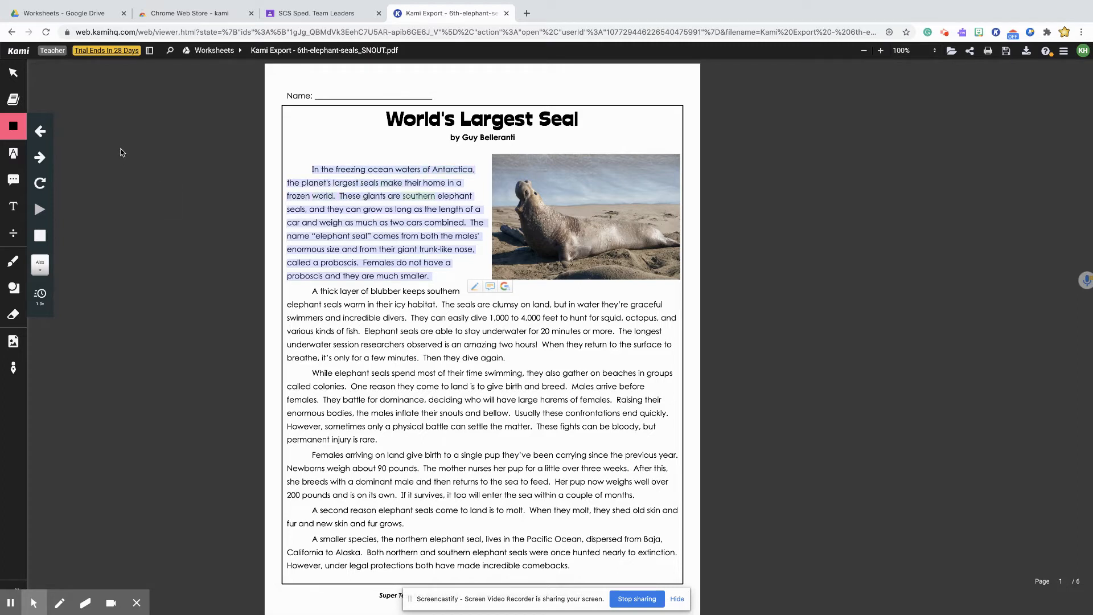
{"action": "left_click", "coordinate": [43, 237]}
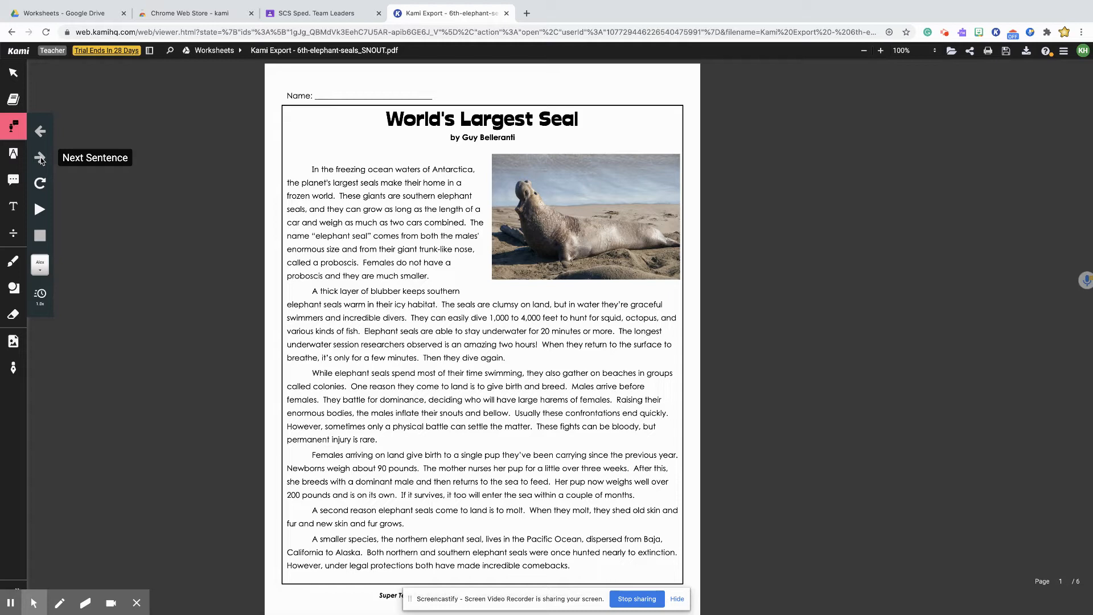
{"action": "left_click", "coordinate": [40, 185]}
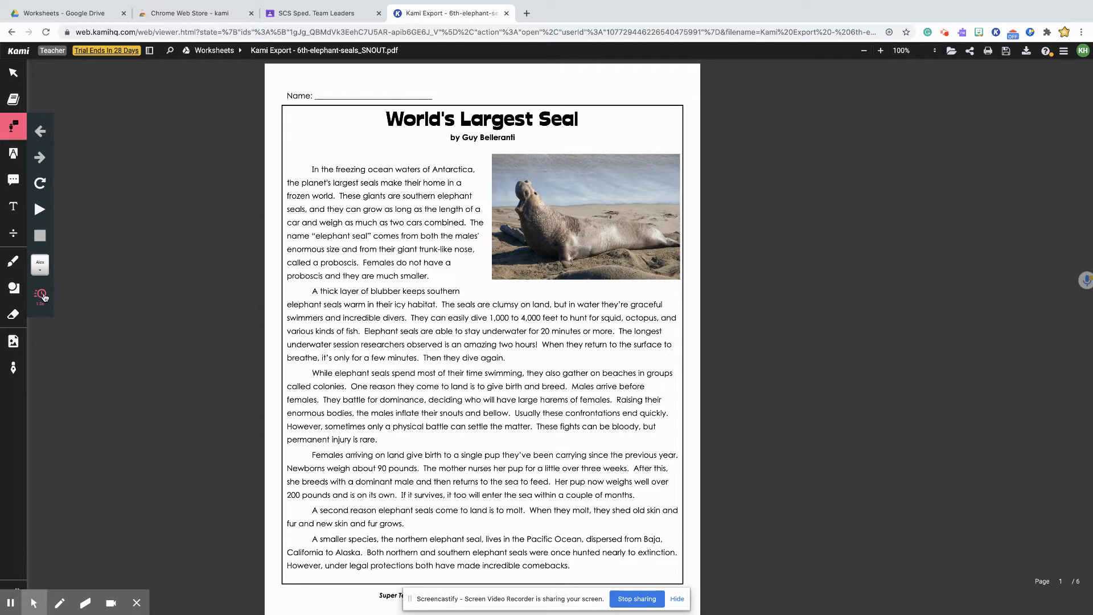
Highlight the article's opening words in yellow text markup and box-highlight the lines from "seals, and they can grow" to "Females do not have a".
{"action": "left_click", "coordinate": [12, 154]}
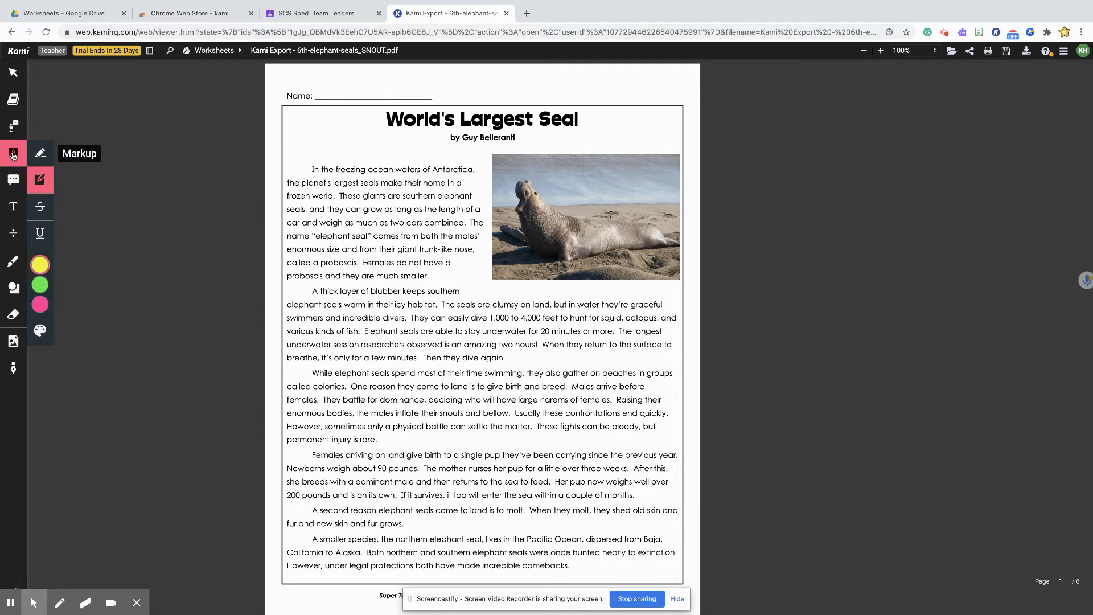
{"action": "left_click", "coordinate": [39, 155]}
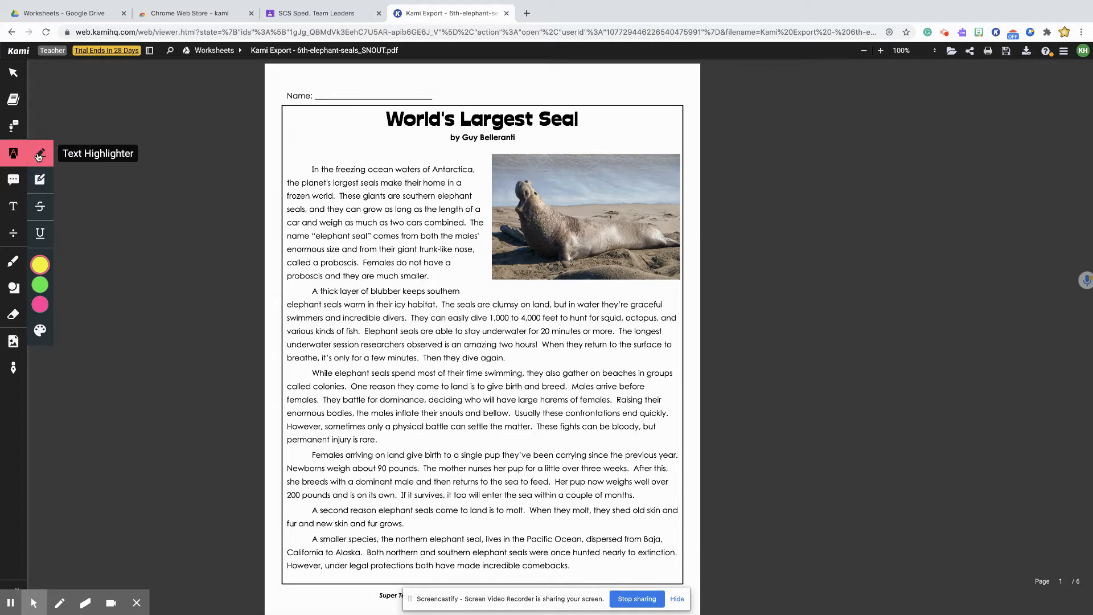
{"action": "mouse_move", "coordinate": [308, 168]}
{"action": "left_mouse_down"}
{"action": "mouse_move", "coordinate": [422, 169]}
{"action": "mouse_move", "coordinate": [426, 184]}
{"action": "left_mouse_up"}
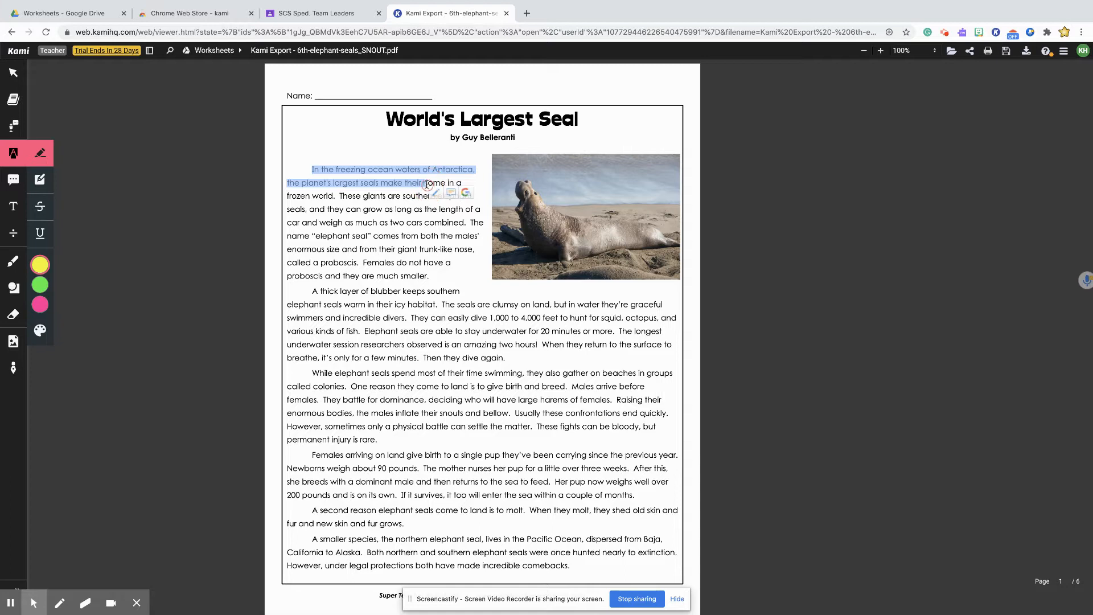
{"action": "left_click", "coordinate": [44, 181]}
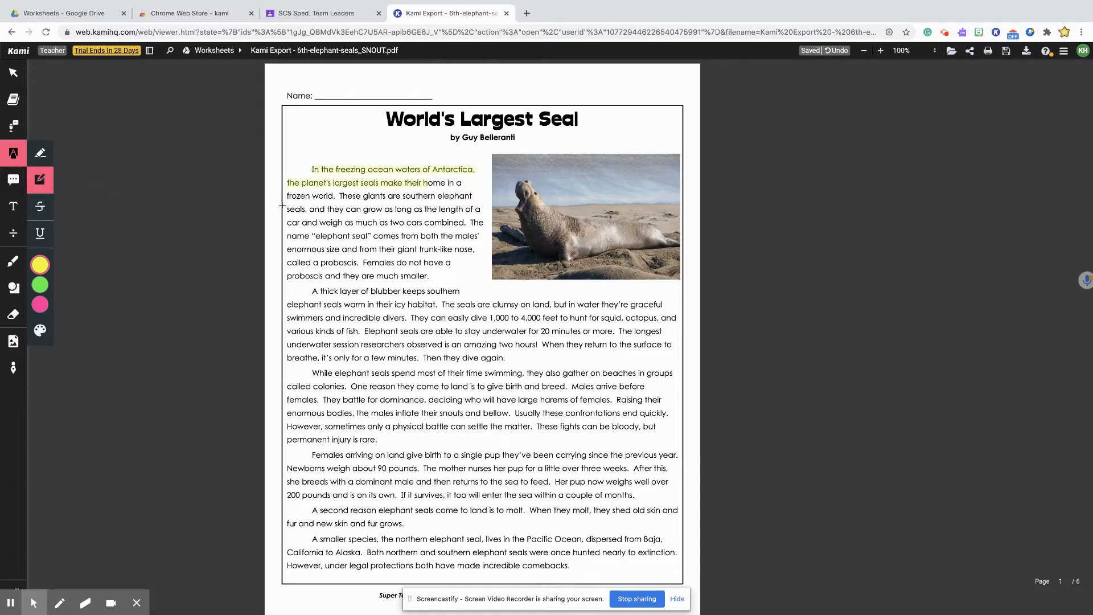
{"action": "mouse_move", "coordinate": [284, 203]}
{"action": "left_mouse_down"}
{"action": "mouse_move", "coordinate": [419, 273]}
{"action": "mouse_move", "coordinate": [486, 270]}
{"action": "left_mouse_up"}
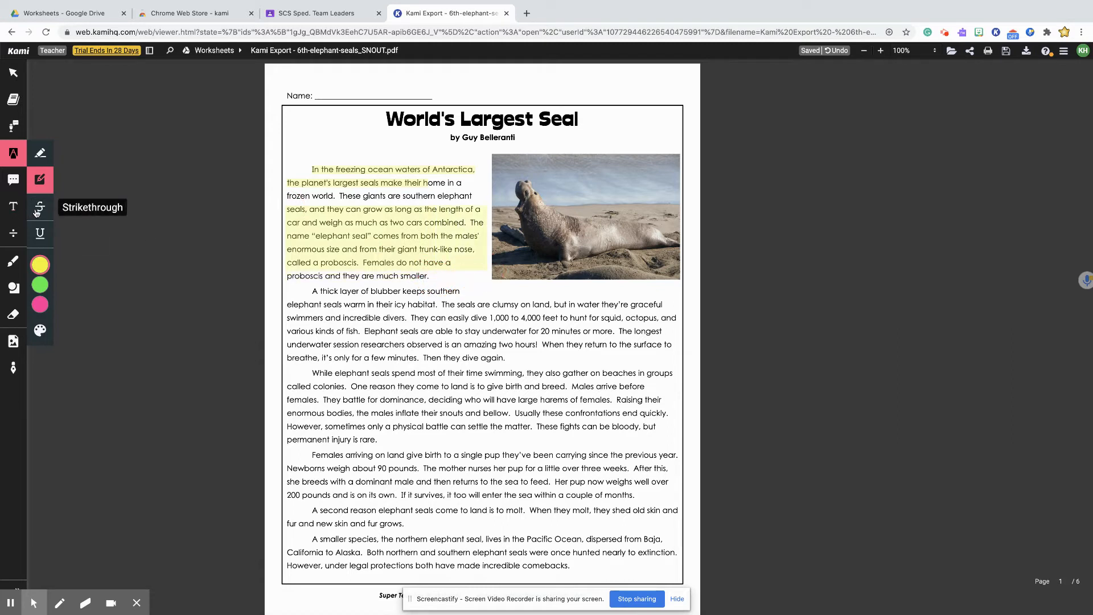
Try to underline the word "blubber" in the second paragraph with the Underline markup tool.
{"action": "left_click", "coordinate": [38, 235]}
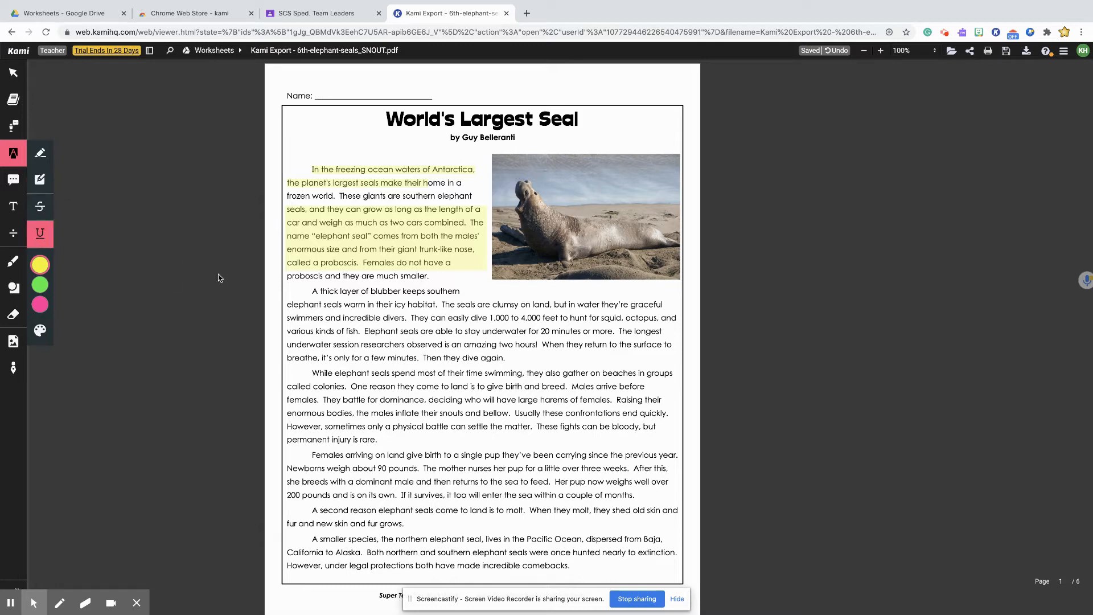
{"action": "left_click_drag", "start_coordinate": [369, 294], "coordinate": [399, 296]}
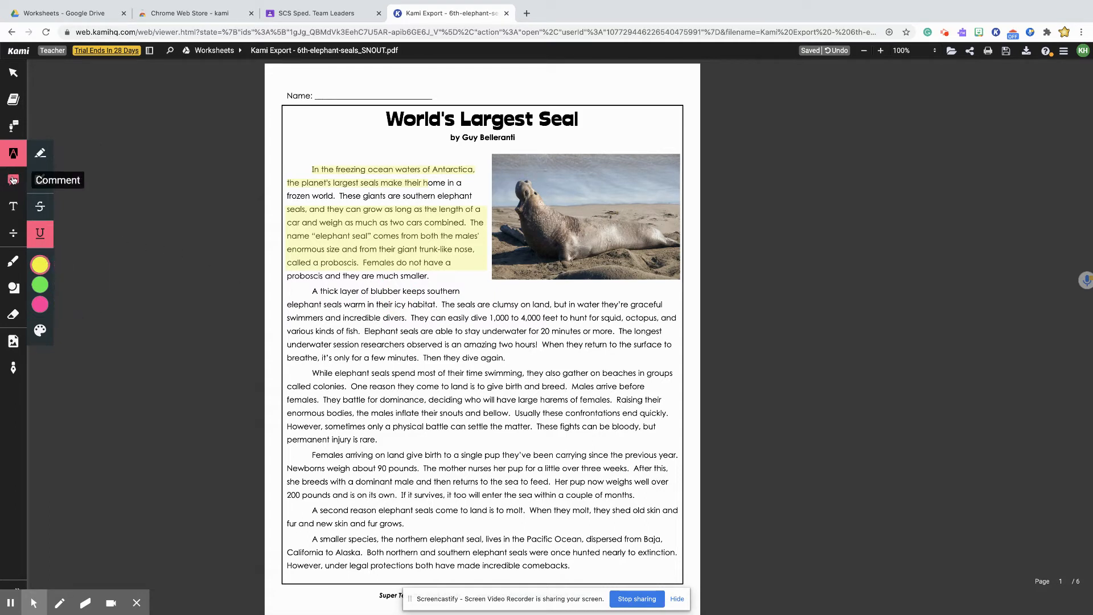
Add a text comment after "keeps southern" in the second paragraph reading "Did you know what blubber meant?".
{"action": "left_click", "coordinate": [13, 180]}
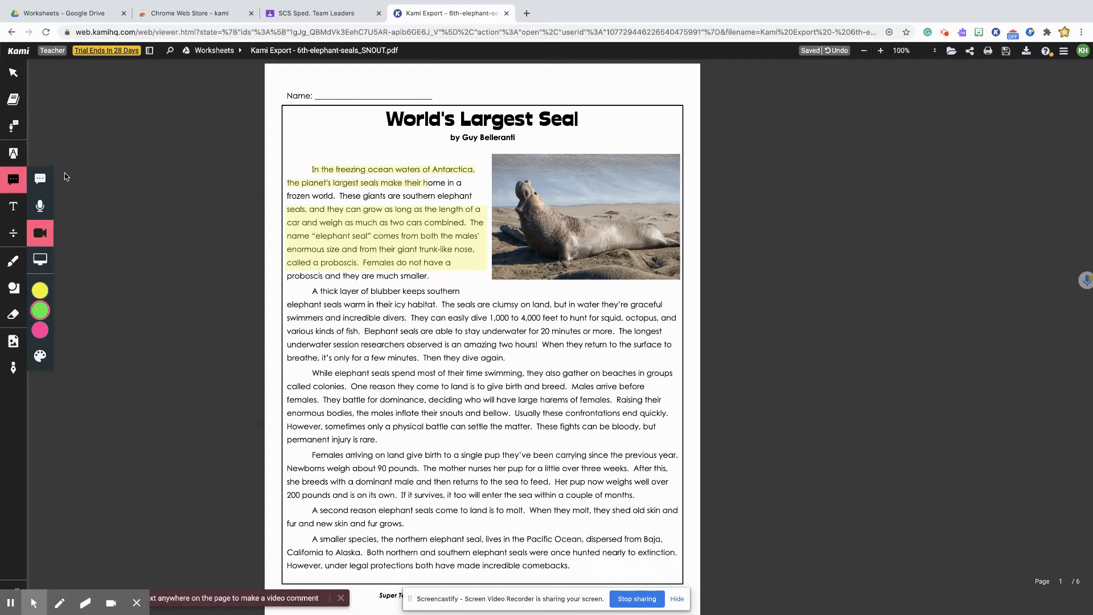
{"action": "left_click", "coordinate": [40, 180]}
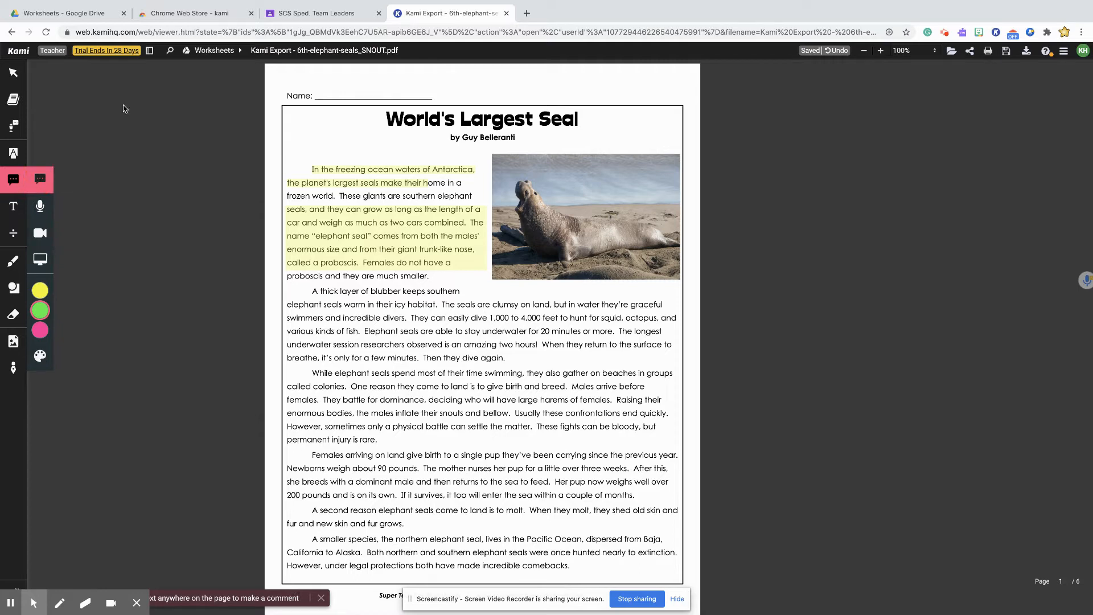
{"action": "left_click", "coordinate": [459, 291]}
{"action": "scroll", "coordinate": [570, 279], "scroll_direction": "down", "scroll_amount": 2}
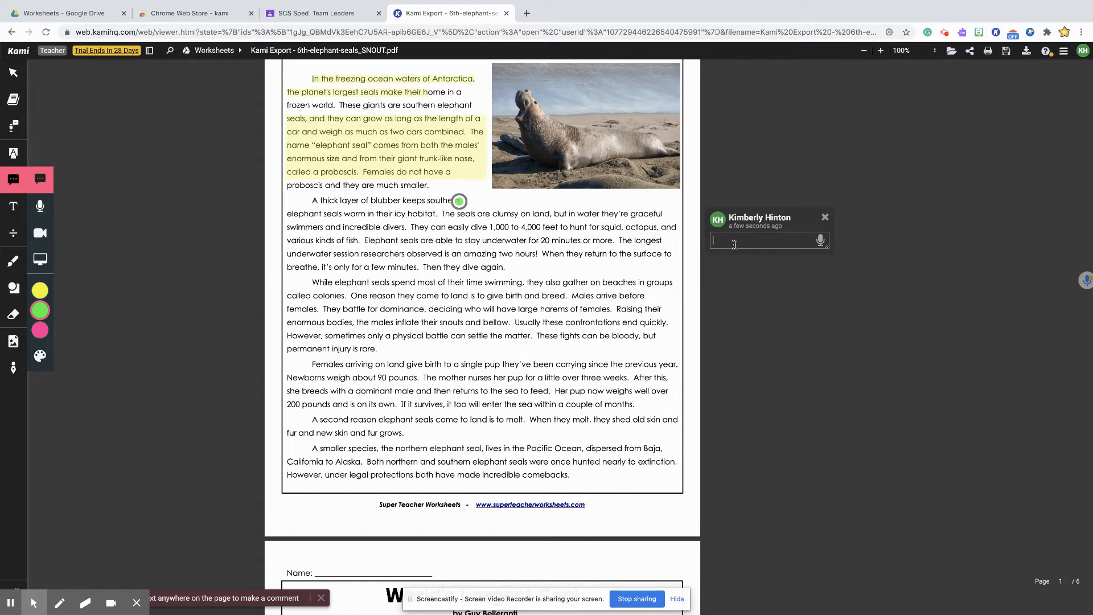
{"action": "type", "text": "Did you know what blubber meant?"}
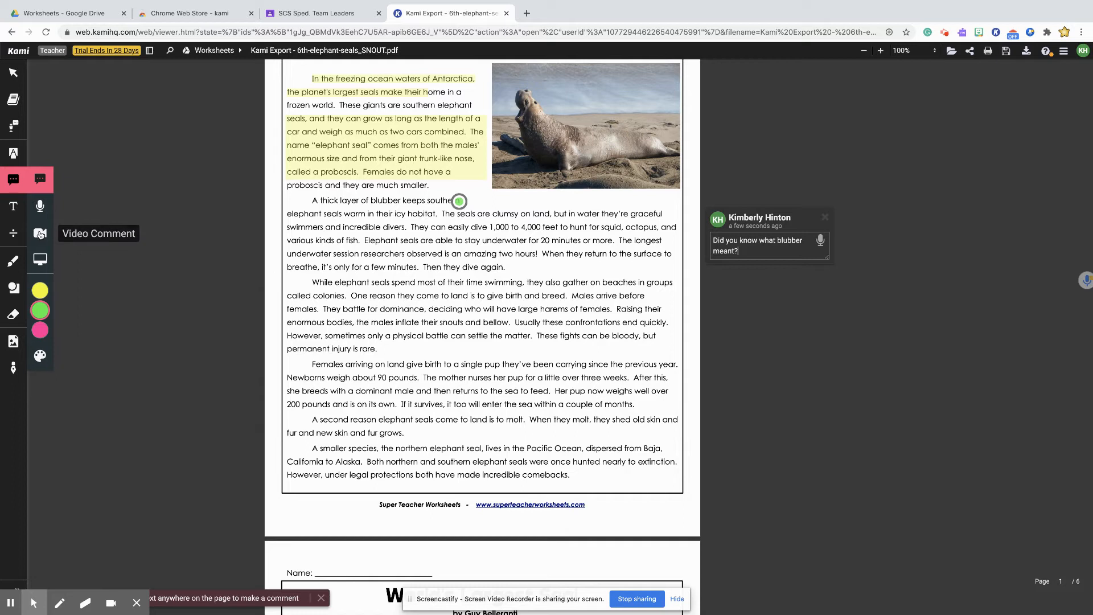
Record a video comment at the end of the second paragraph, after "Then they dive again", and finish the recording.
{"action": "left_click", "coordinate": [40, 233]}
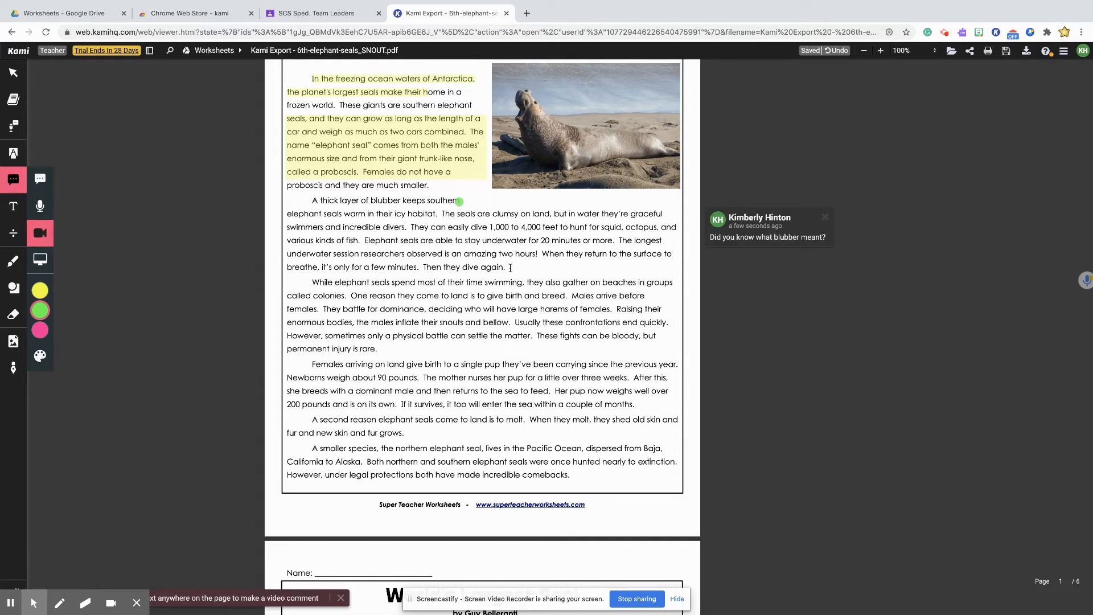
{"action": "left_click", "coordinate": [511, 269]}
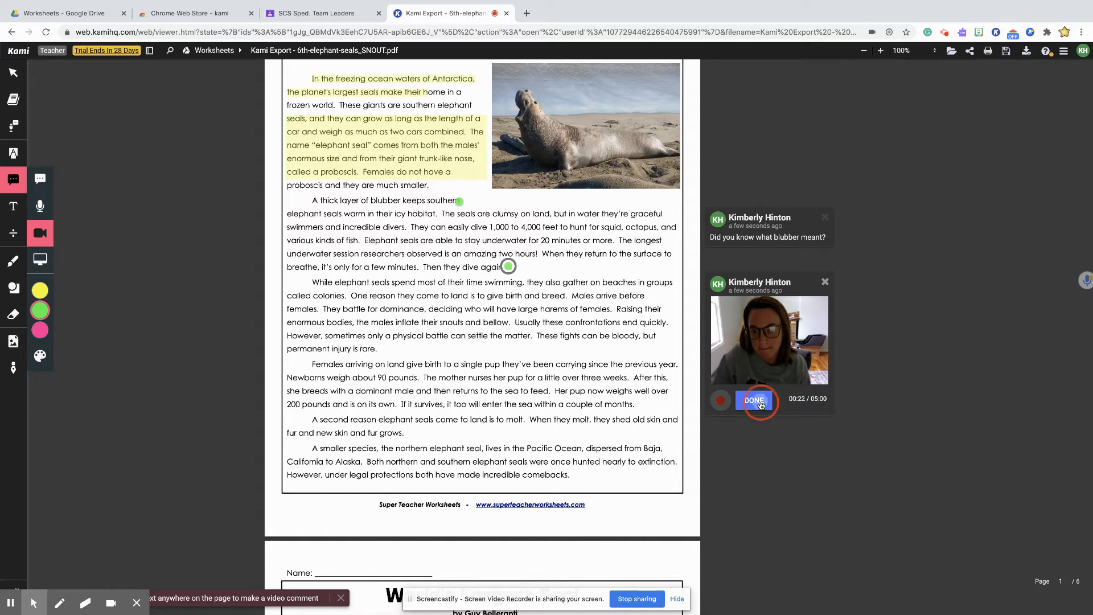
{"action": "left_click", "coordinate": [763, 400]}
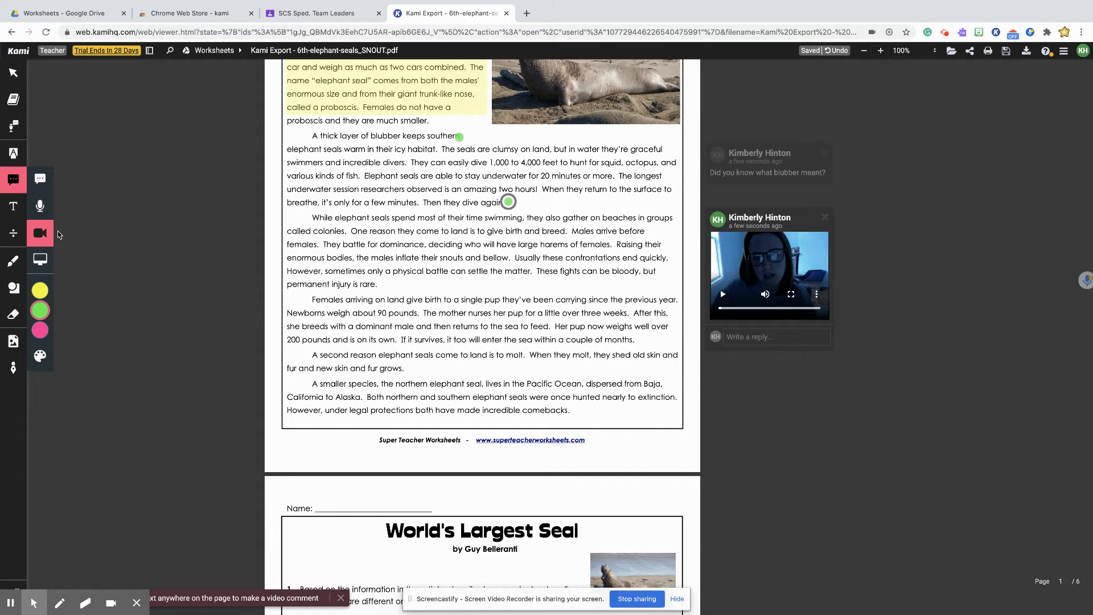
Add a text box reading "type the answer here" on the first answer line of question 1 on page 2.
{"action": "left_click", "coordinate": [12, 210]}
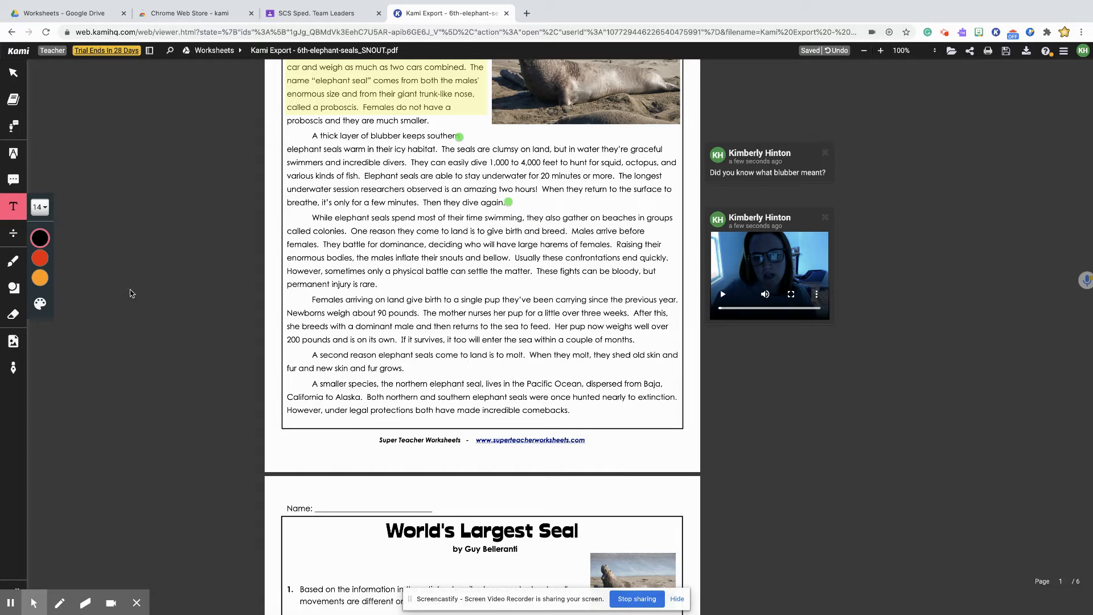
{"action": "scroll", "coordinate": [191, 314], "scroll_direction": "down", "scroll_amount": 7}
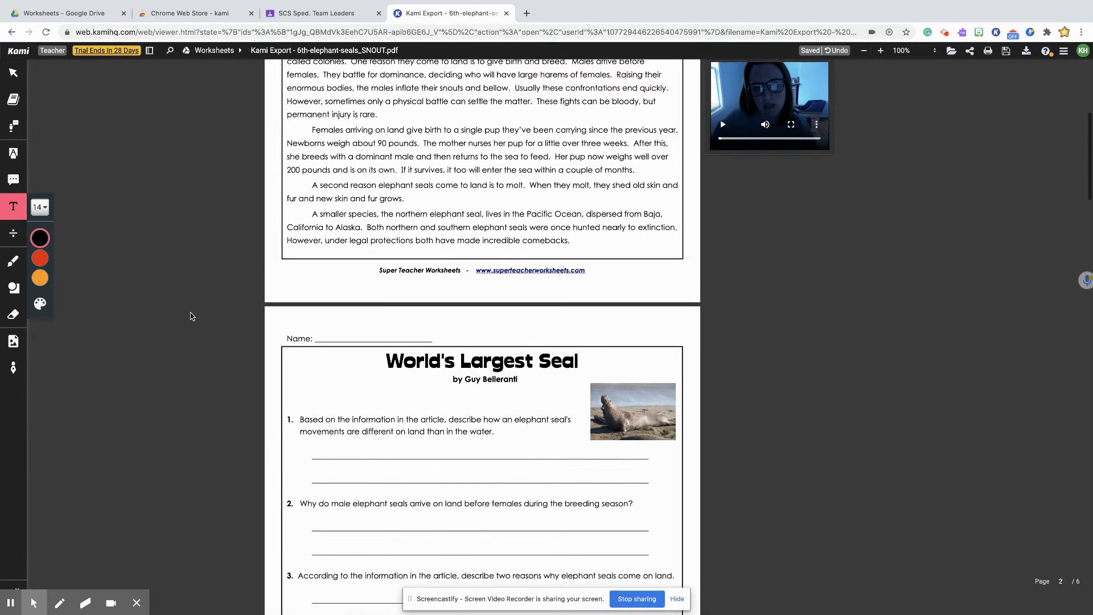
{"action": "scroll", "coordinate": [192, 316], "scroll_direction": "down", "scroll_amount": 1}
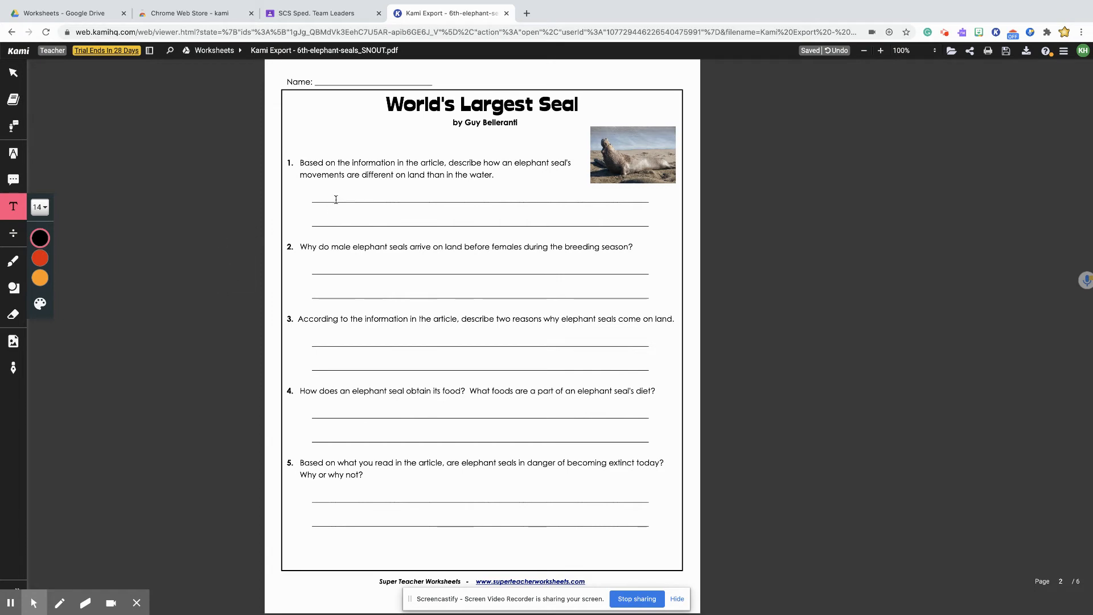
{"action": "left_click", "coordinate": [317, 197]}
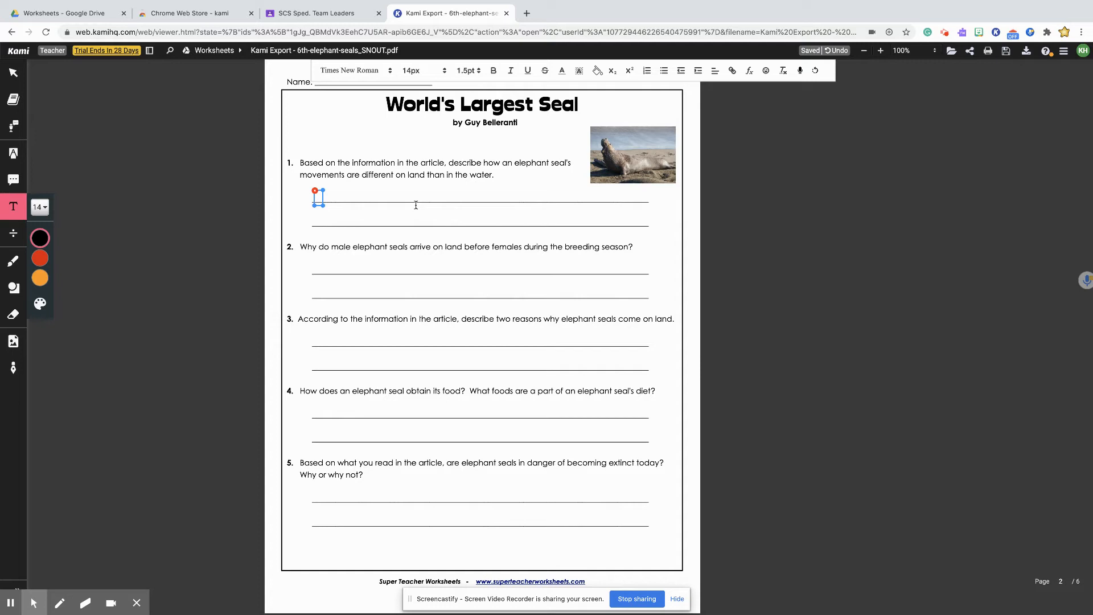
{"action": "type", "text": "type the answer here"}
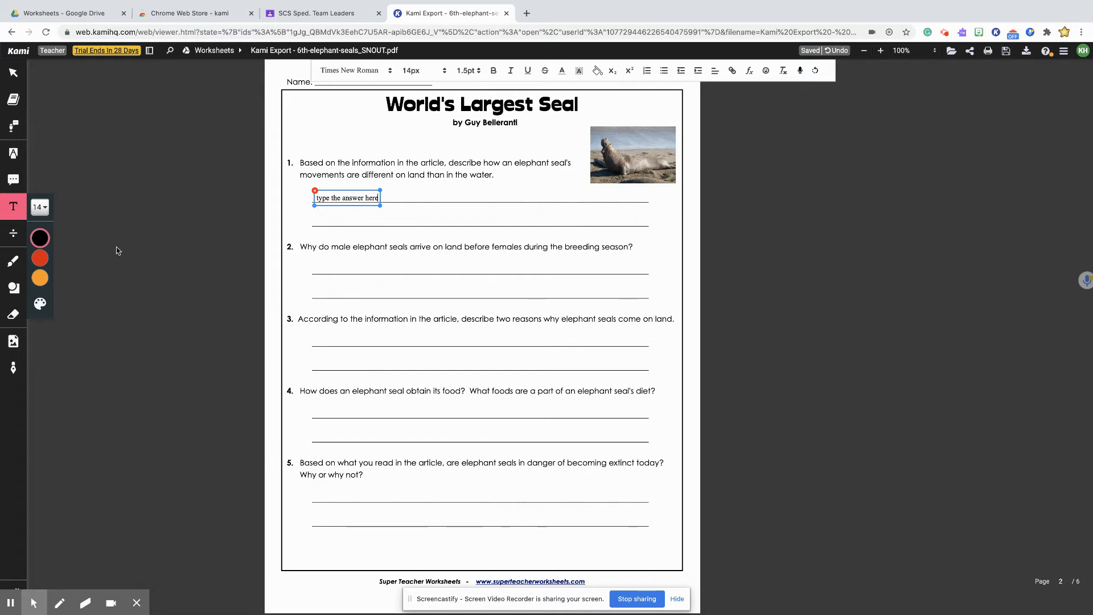
{"action": "mouse_move", "coordinate": [44, 261]}
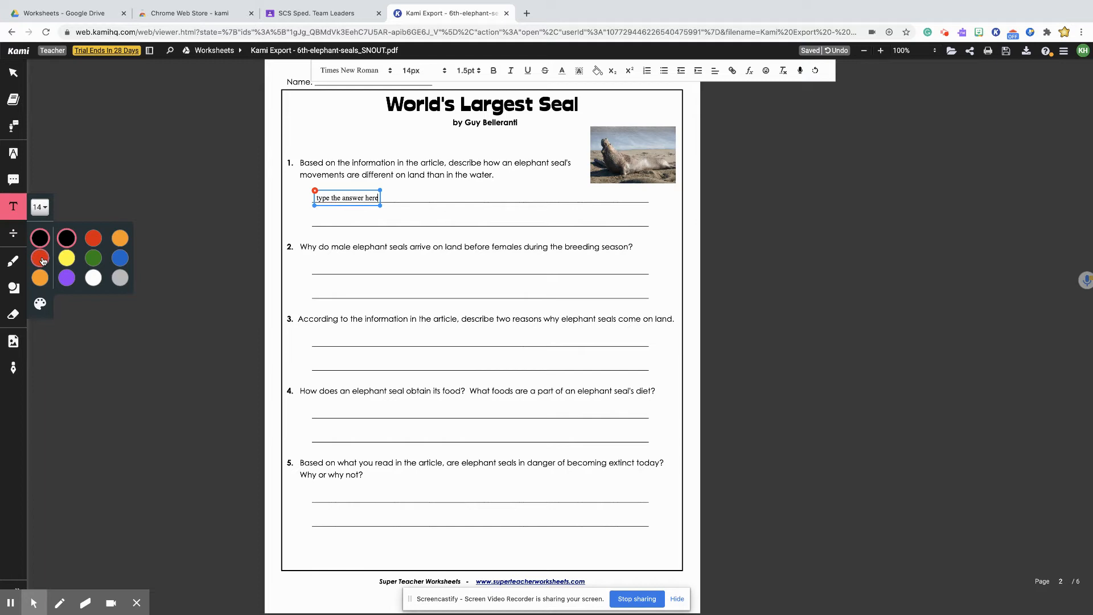
Draw a thin black freehand stroke on question 2's first answer line and erase it.
{"action": "left_click", "coordinate": [11, 260]}
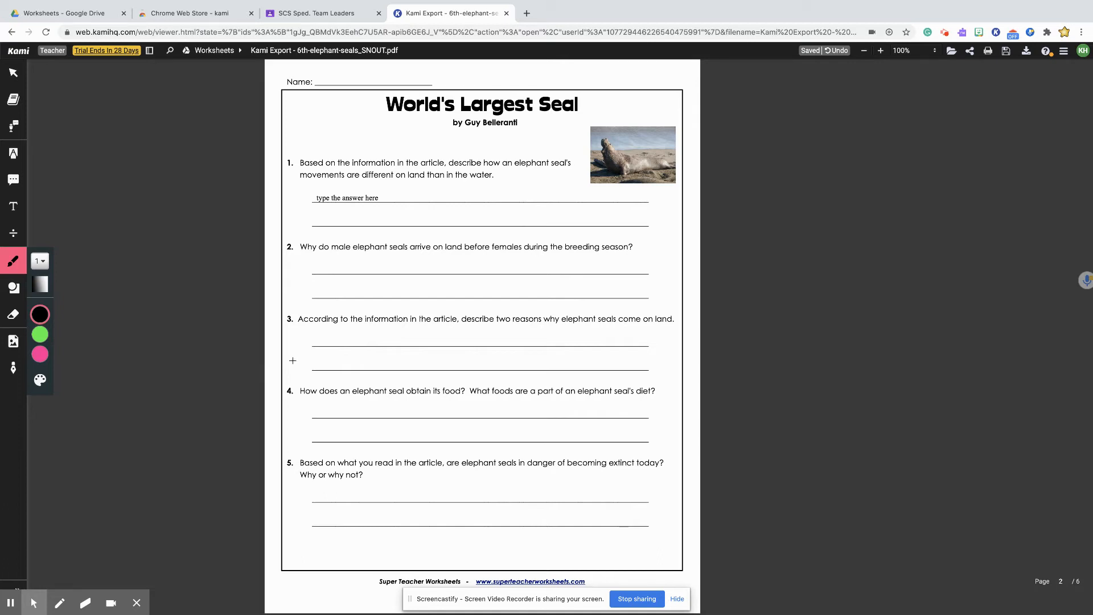
{"action": "left_click_drag", "start_coordinate": [314, 262], "coordinate": [402, 264]}
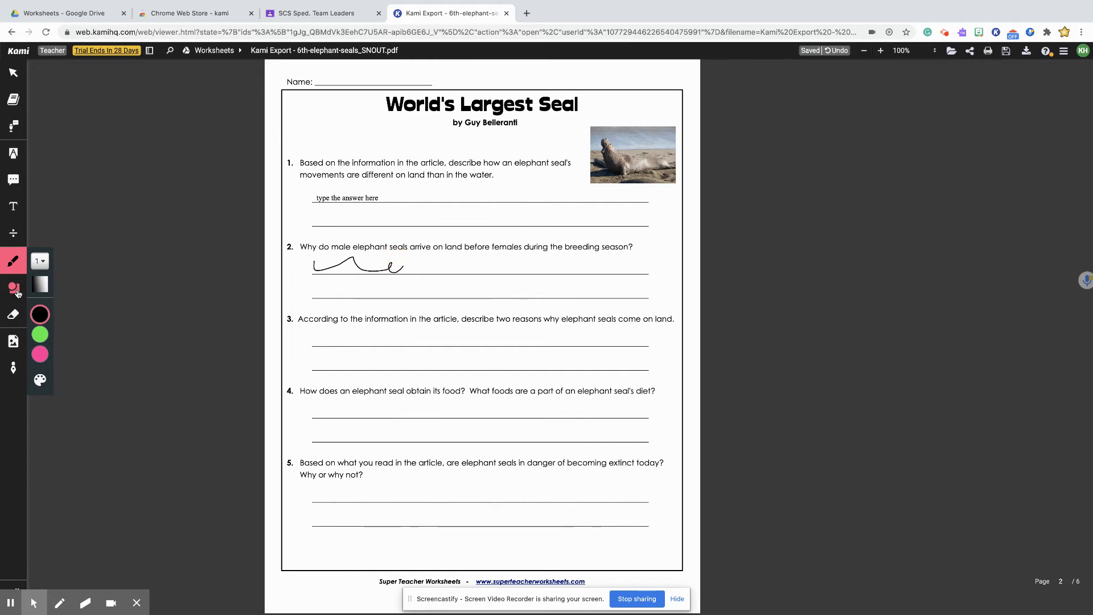
{"action": "left_click", "coordinate": [14, 315]}
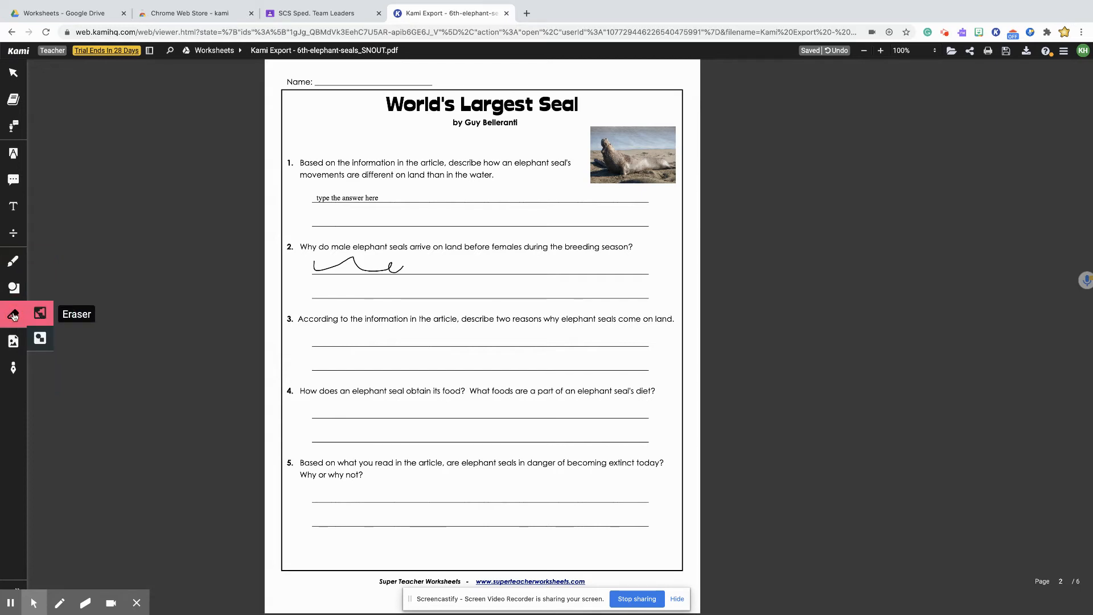
{"action": "left_click", "coordinate": [359, 266]}
Cover question 3's number and wording up to "come on land" with a white rectangle shape.
{"action": "left_click", "coordinate": [14, 289]}
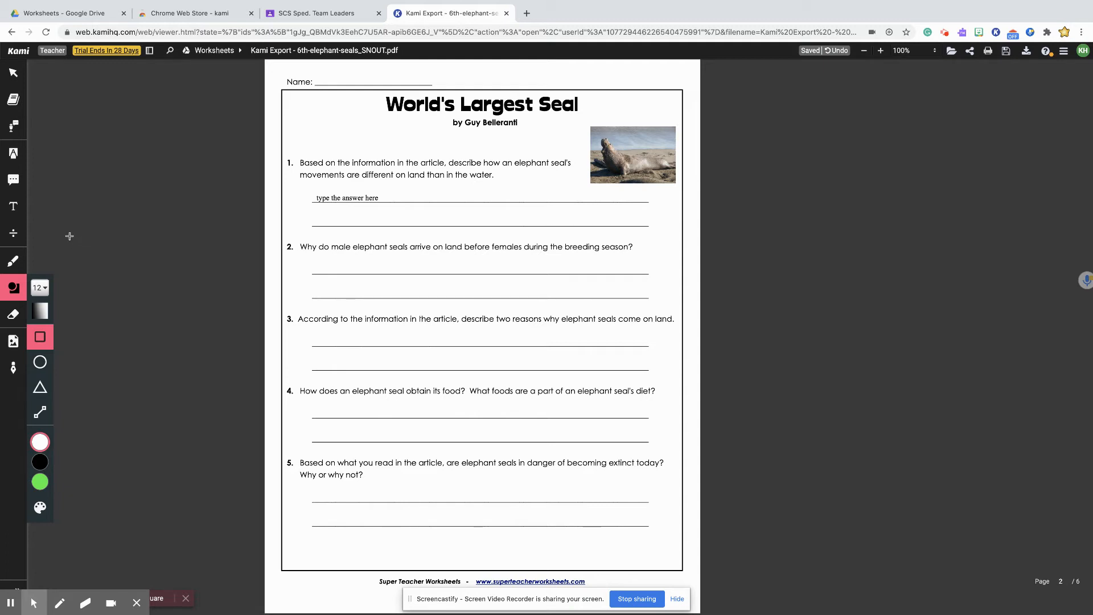
{"action": "left_click", "coordinate": [40, 311]}
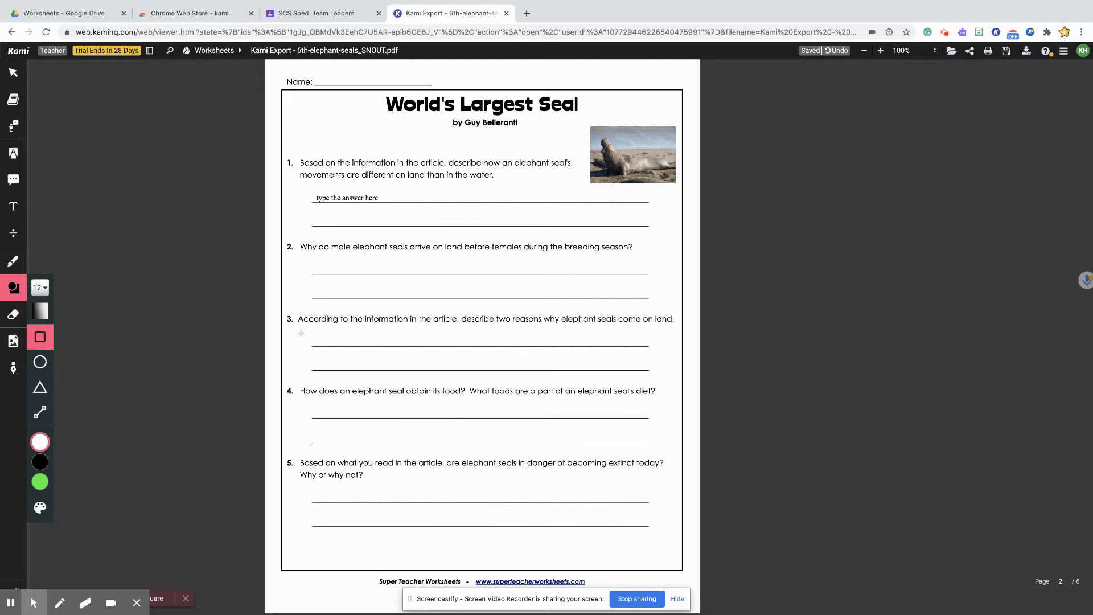
{"action": "left_click_drag", "start_coordinate": [285, 314], "coordinate": [612, 322]}
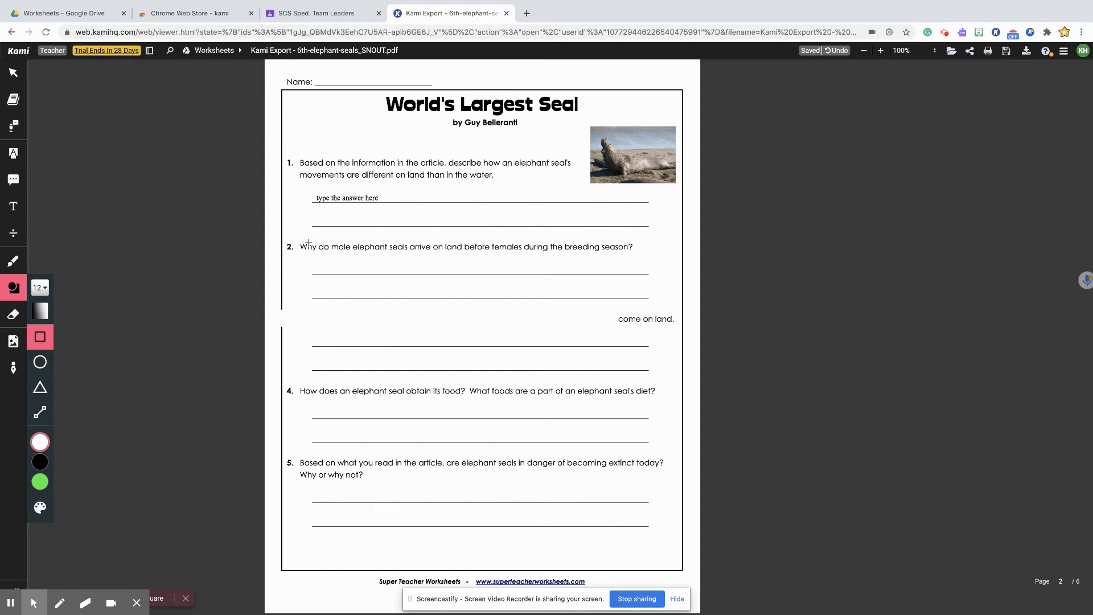
Cover the numbers of questions 2, 1, 4 and 5 with small white rectangles.
{"action": "left_click_drag", "start_coordinate": [285, 247], "coordinate": [290, 249]}
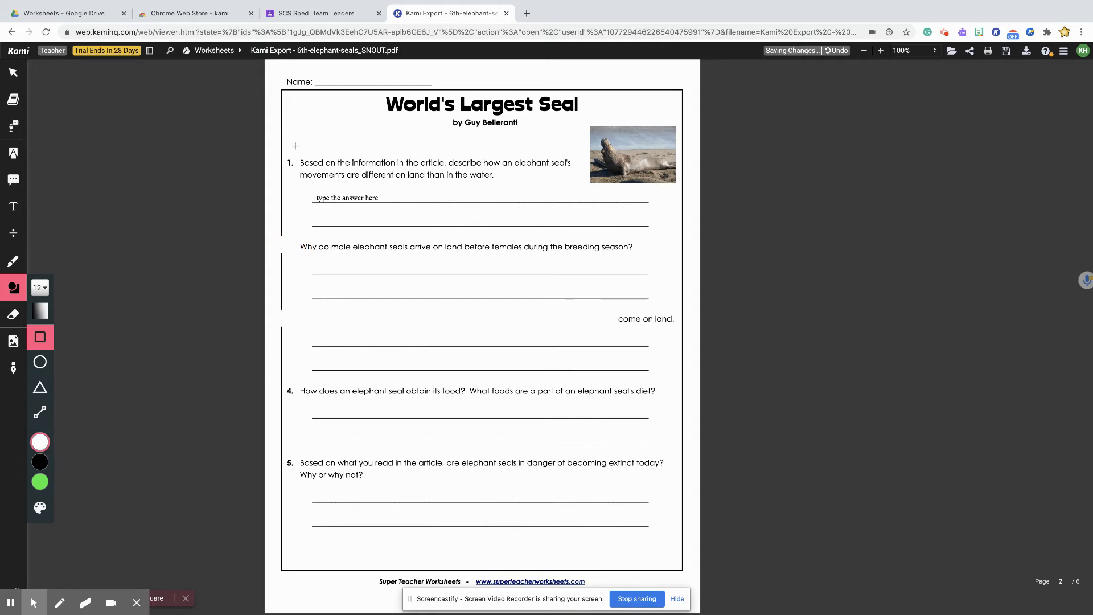
{"action": "left_click_drag", "start_coordinate": [287, 160], "coordinate": [290, 163]}
{"action": "left_click_drag", "start_coordinate": [288, 390], "coordinate": [291, 391]}
{"action": "left_click_drag", "start_coordinate": [288, 457], "coordinate": [295, 467]}
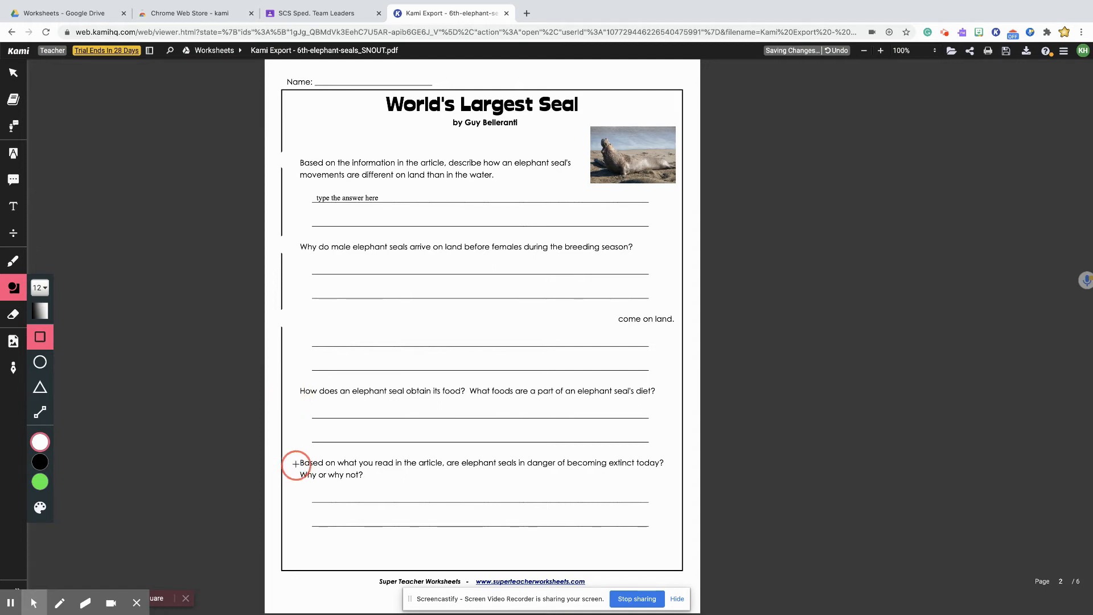
Erase the white rectangles covering the numbers of questions 5 and 4.
{"action": "left_click", "coordinate": [13, 313]}
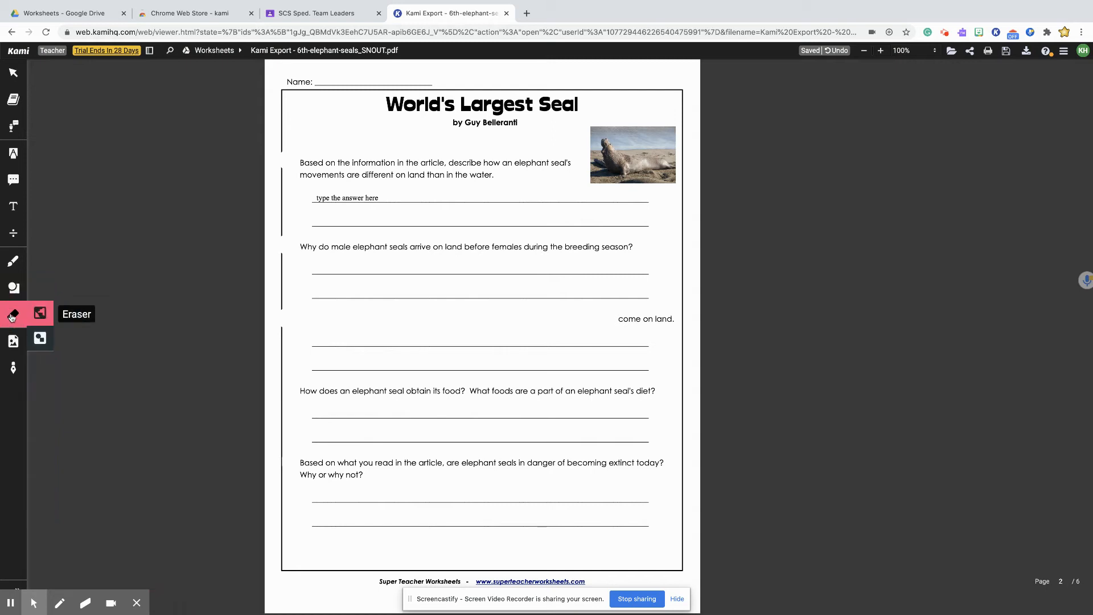
{"action": "left_click", "coordinate": [42, 339]}
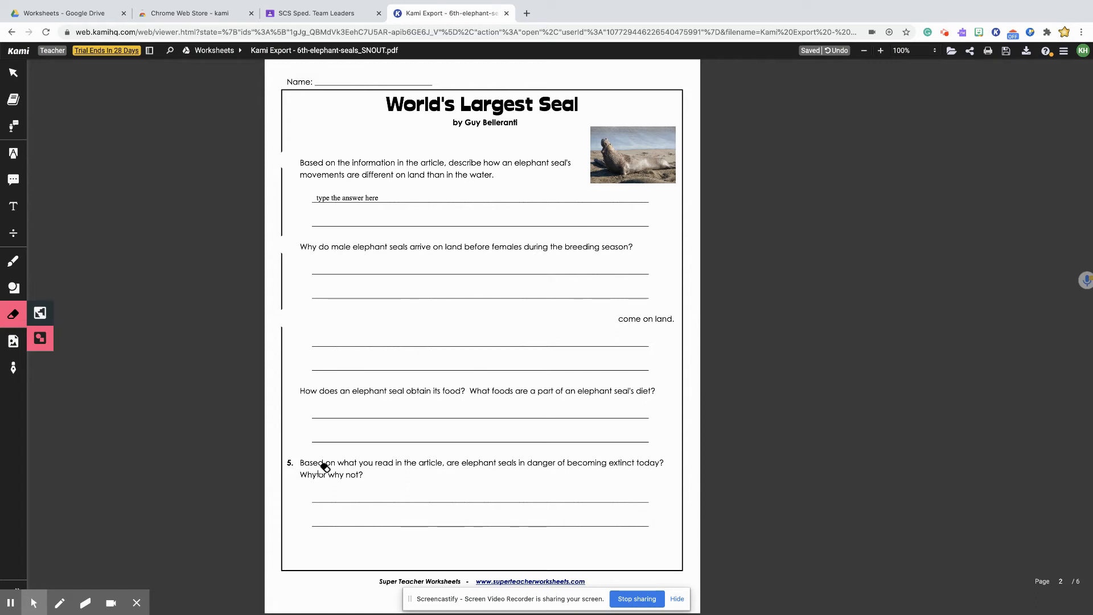
{"action": "left_click", "coordinate": [291, 391]}
{"action": "left_click", "coordinate": [17, 347]}
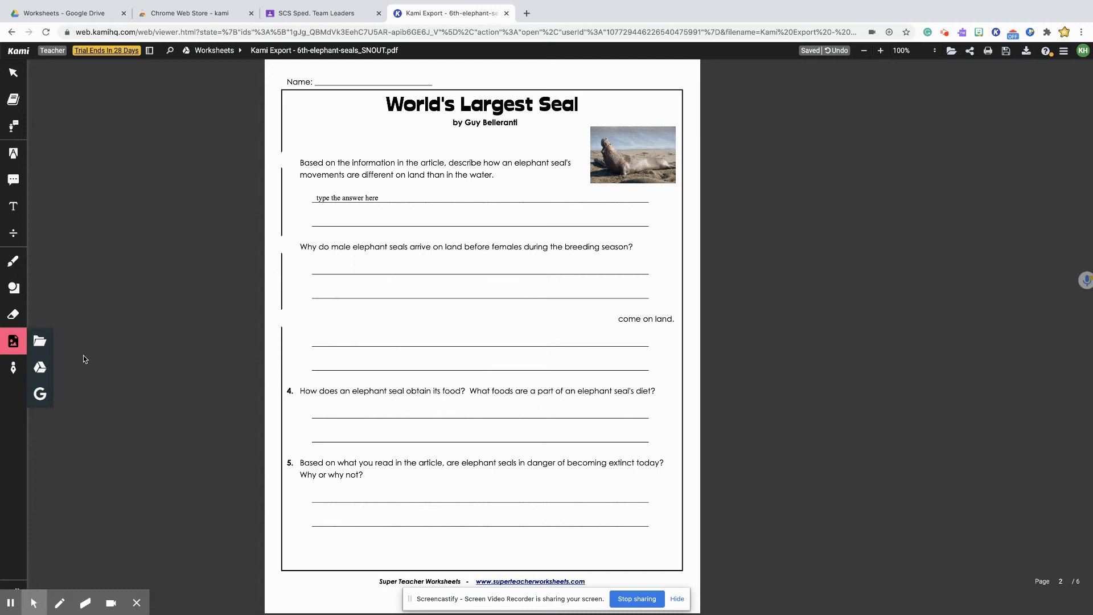
{"action": "scroll", "coordinate": [197, 280], "scroll_direction": "down", "scroll_amount": 1}
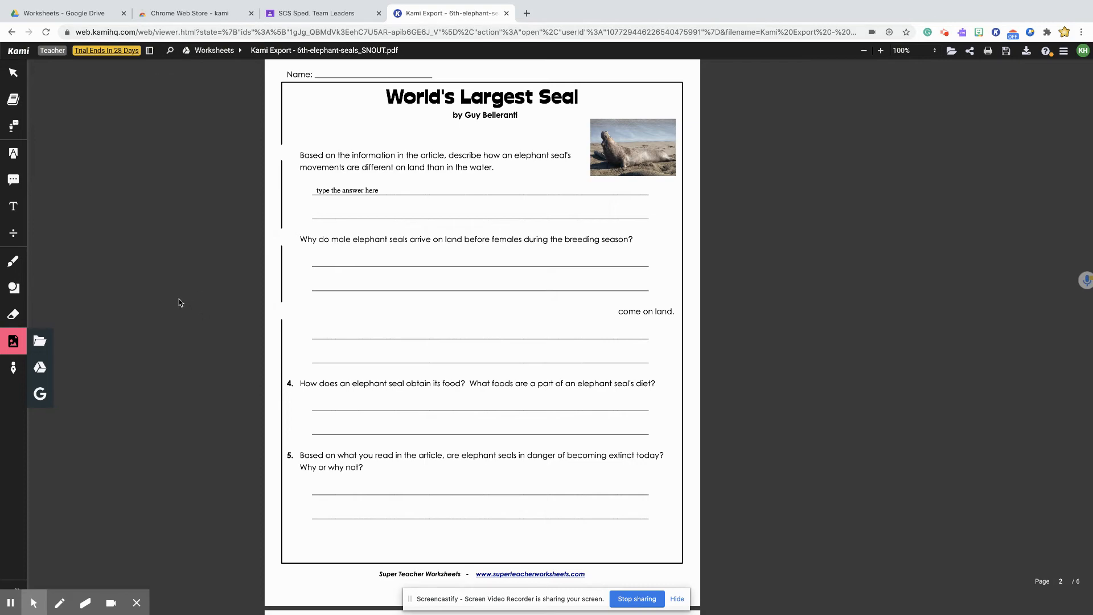
{"action": "scroll", "coordinate": [377, 353], "scroll_direction": "up", "scroll_amount": 10}
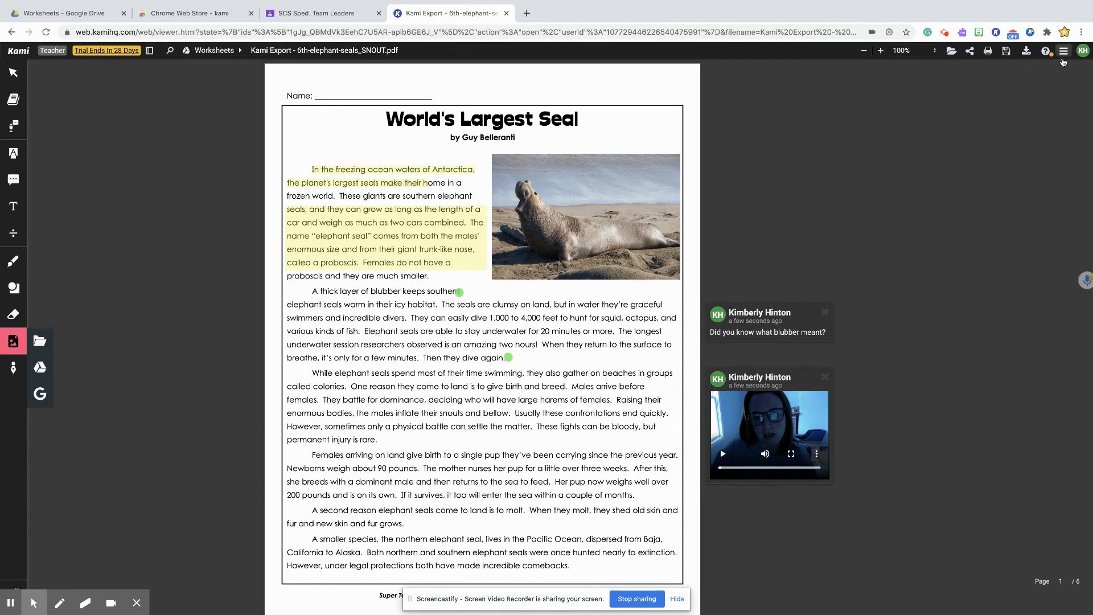
Start a Google Classroom assignment from the worksheet for the SCS Sped. Team Leaders class.
{"action": "left_click", "coordinate": [1063, 52]}
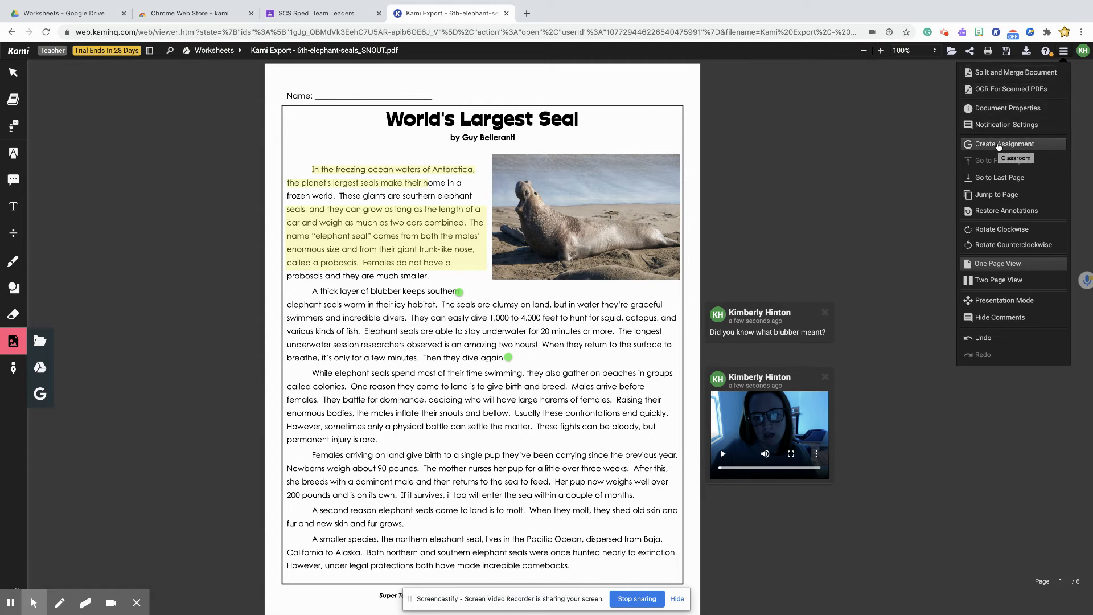
{"action": "left_click", "coordinate": [998, 145]}
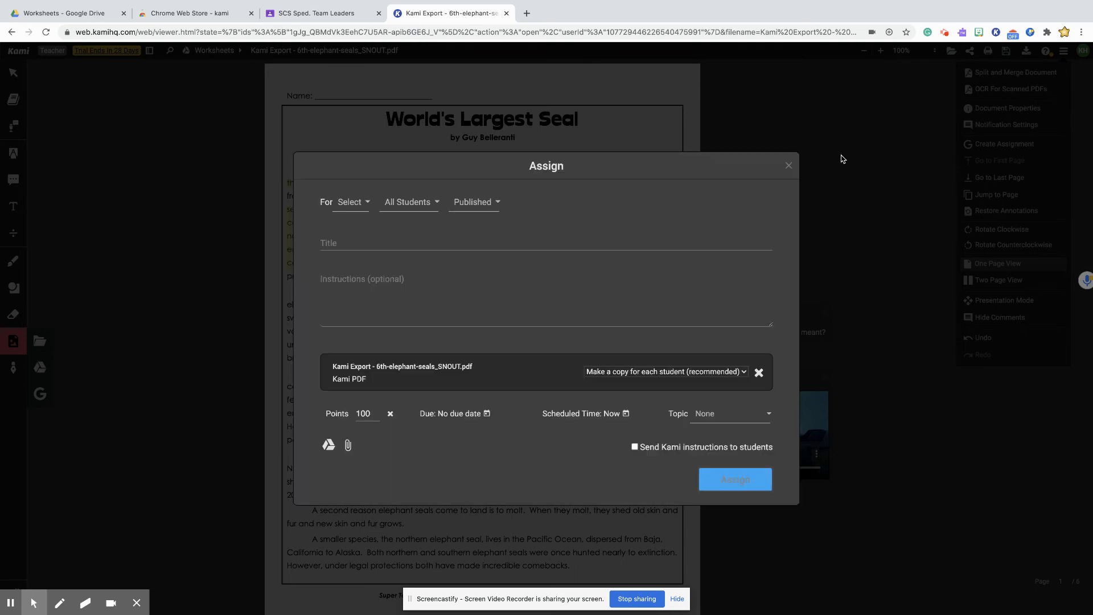
{"action": "left_click", "coordinate": [357, 206]}
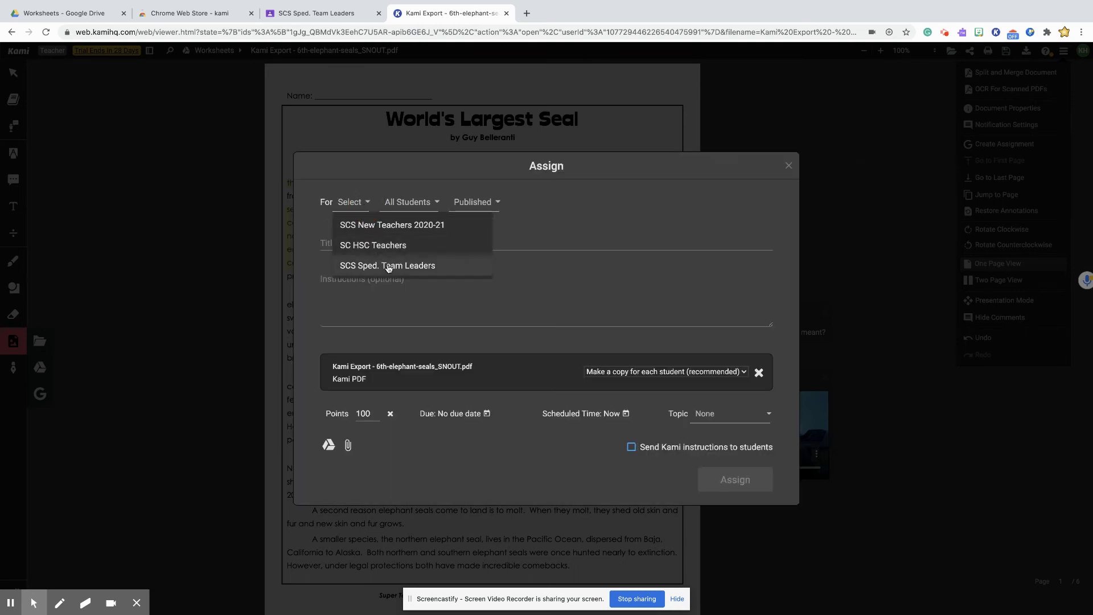
{"action": "left_click", "coordinate": [388, 265]}
Clear the assignment's student selection and choose only one student from the class list.
{"action": "left_click", "coordinate": [432, 208]}
{"action": "left_click", "coordinate": [424, 226]}
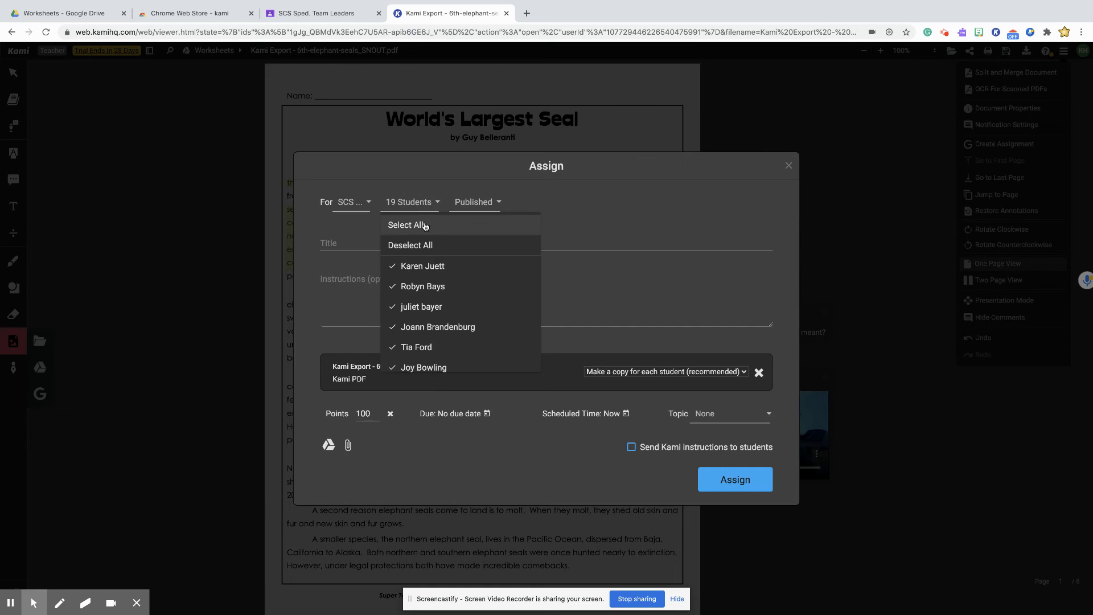
{"action": "left_click", "coordinate": [425, 246]}
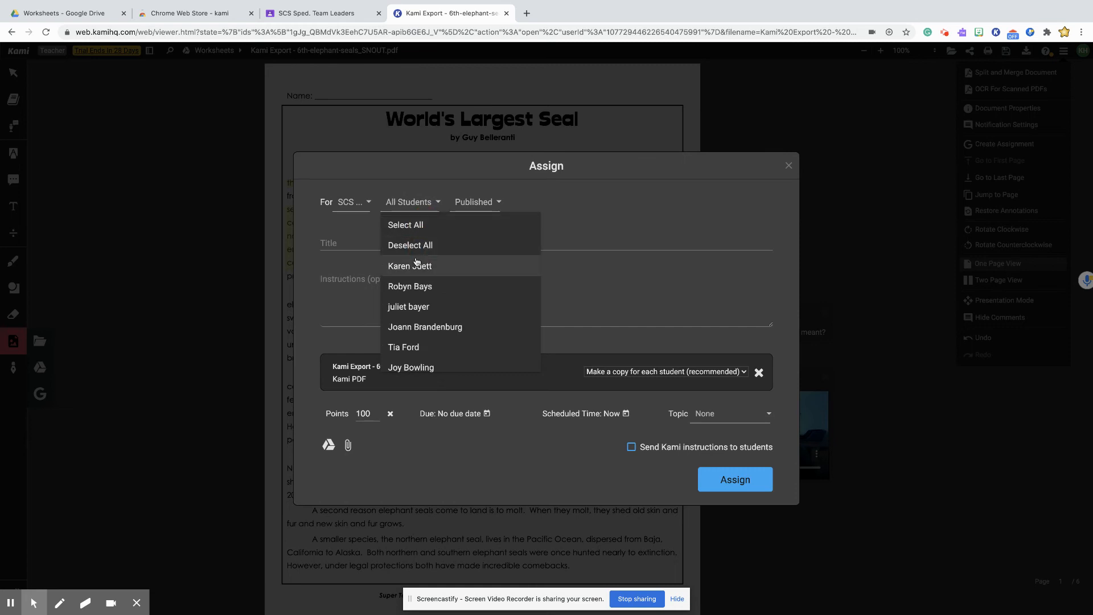
{"action": "scroll", "coordinate": [427, 342], "scroll_direction": "down", "scroll_amount": 5}
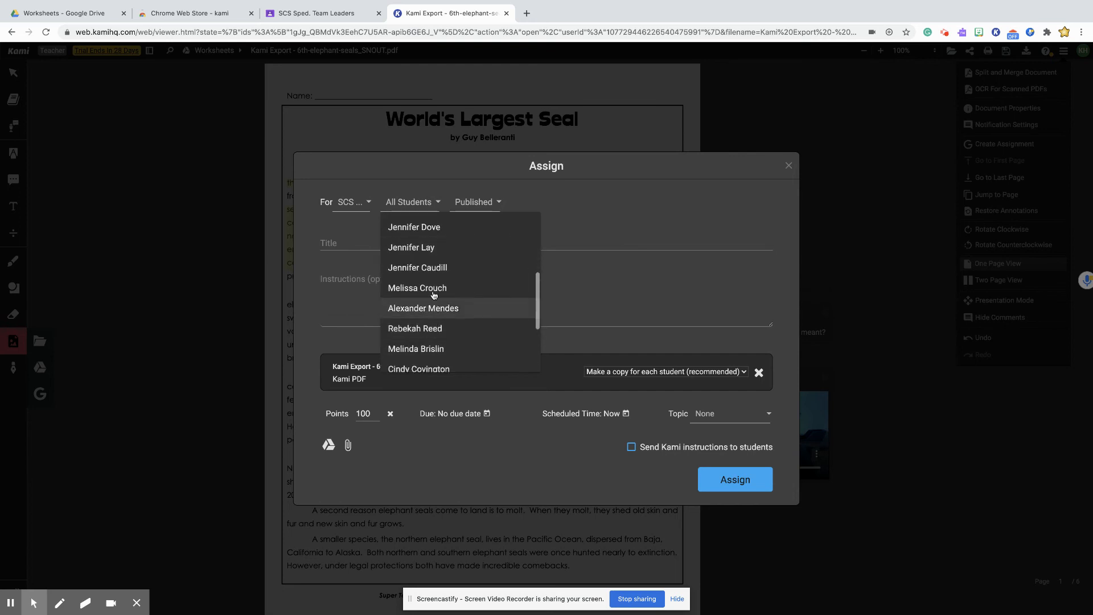
{"action": "left_click", "coordinate": [433, 268]}
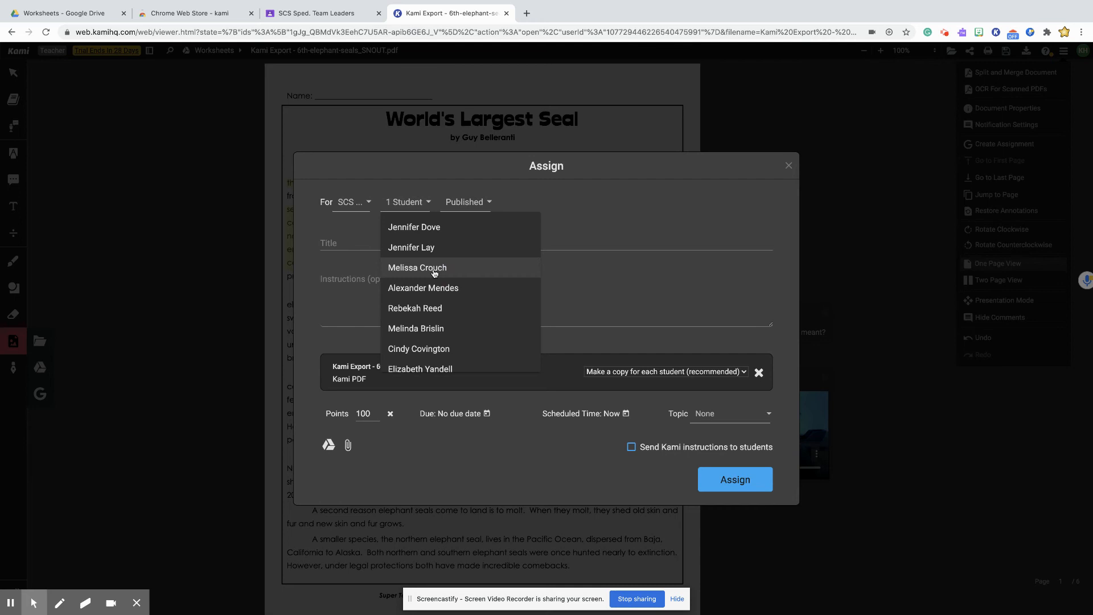
Title the assignment "World's Largest Seal" and assign it to the chosen student.
{"action": "left_click", "coordinate": [593, 241]}
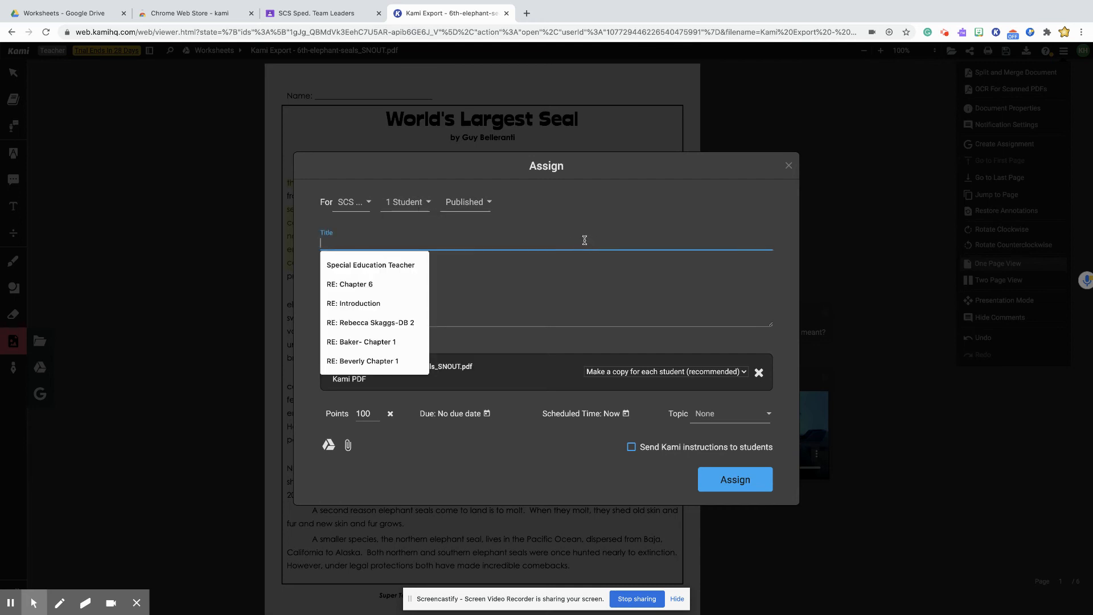
{"action": "type", "text": "Worls"}
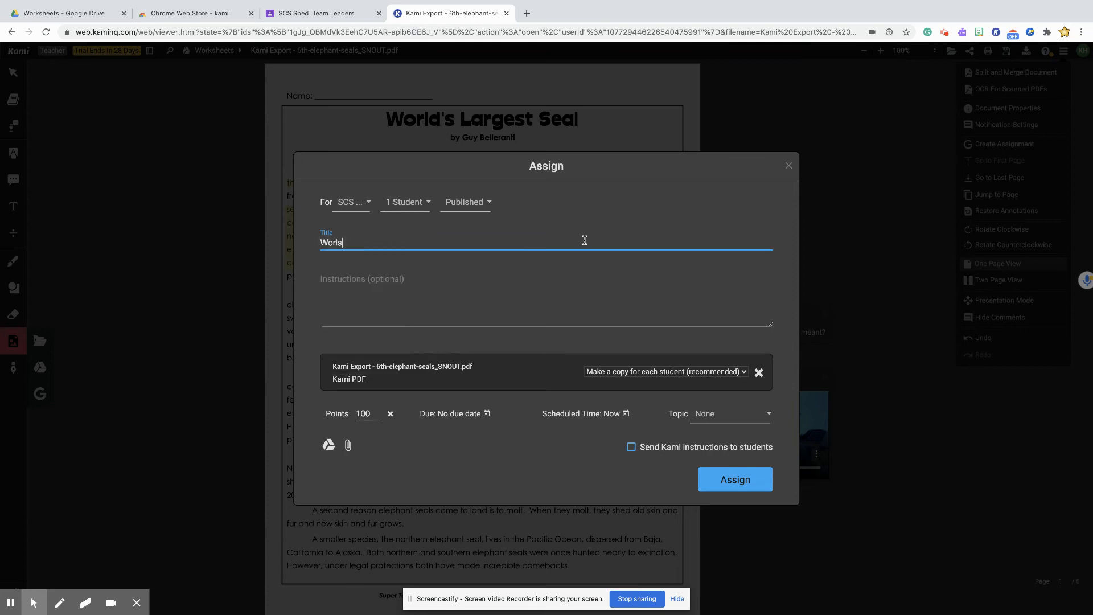
{"action": "type", "text": "'s Largest Saeal"}
{"action": "left_click", "coordinate": [733, 485]}
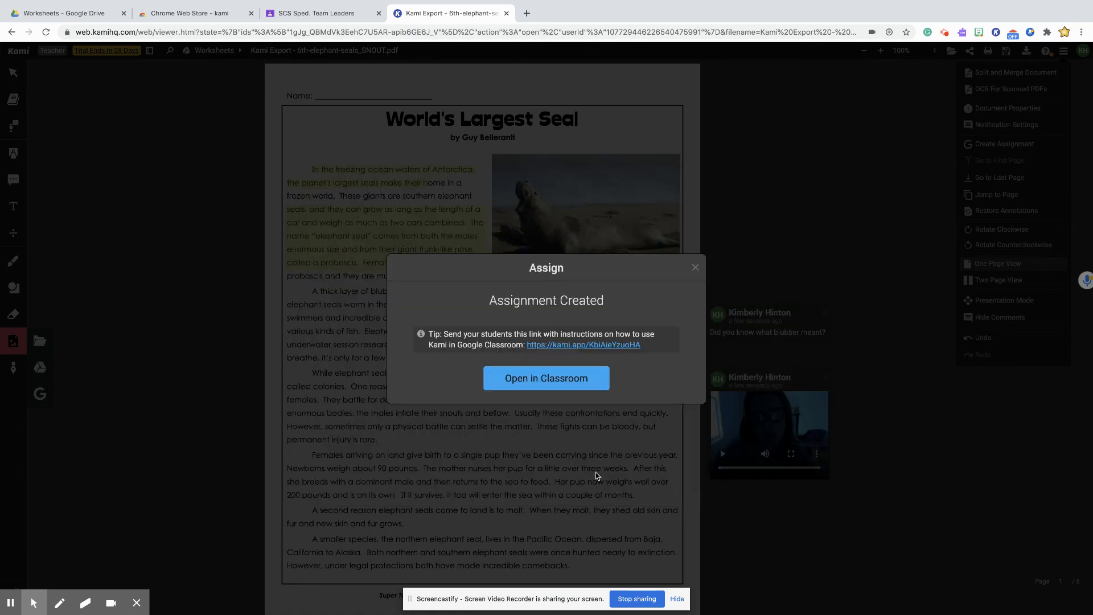
Open the new assignment in Google Classroom and open its attached worksheet PDF with Kami.
{"action": "left_click", "coordinate": [544, 382]}
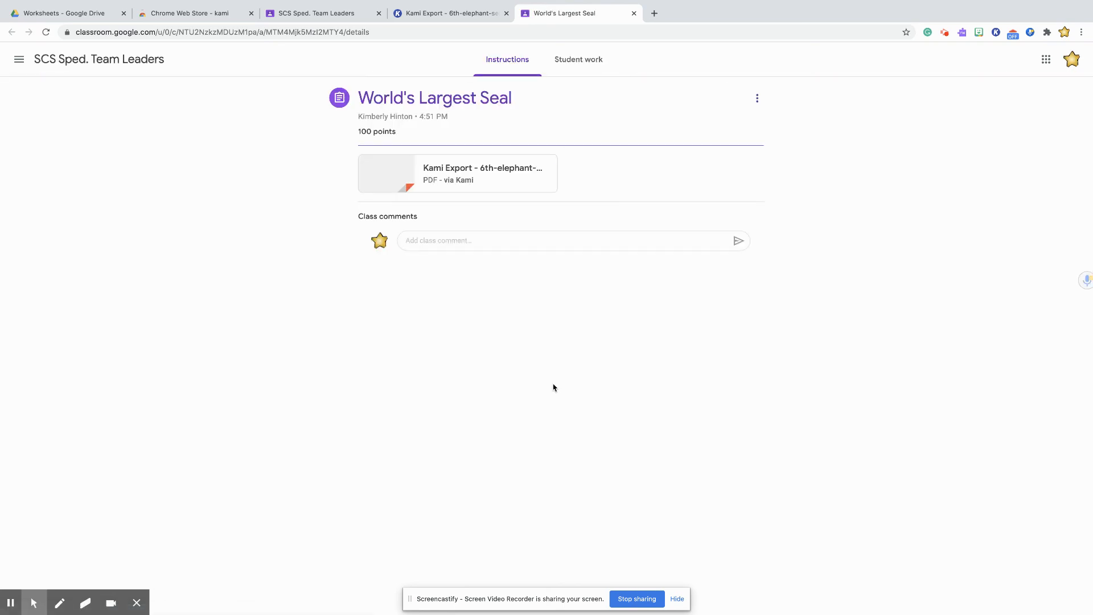
{"action": "left_click", "coordinate": [476, 169]}
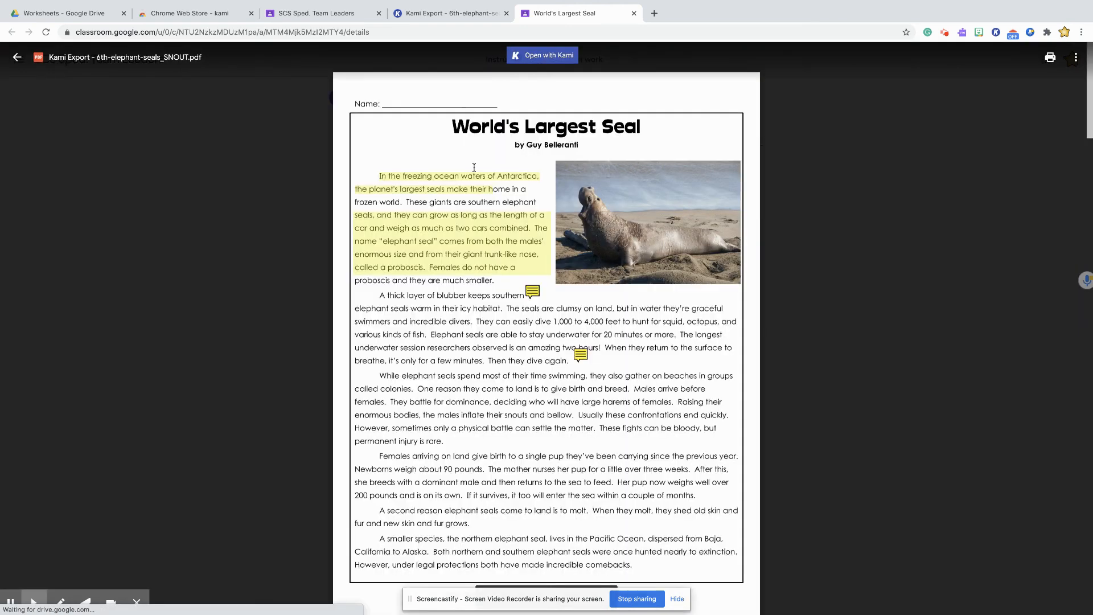
{"action": "left_click", "coordinate": [541, 57]}
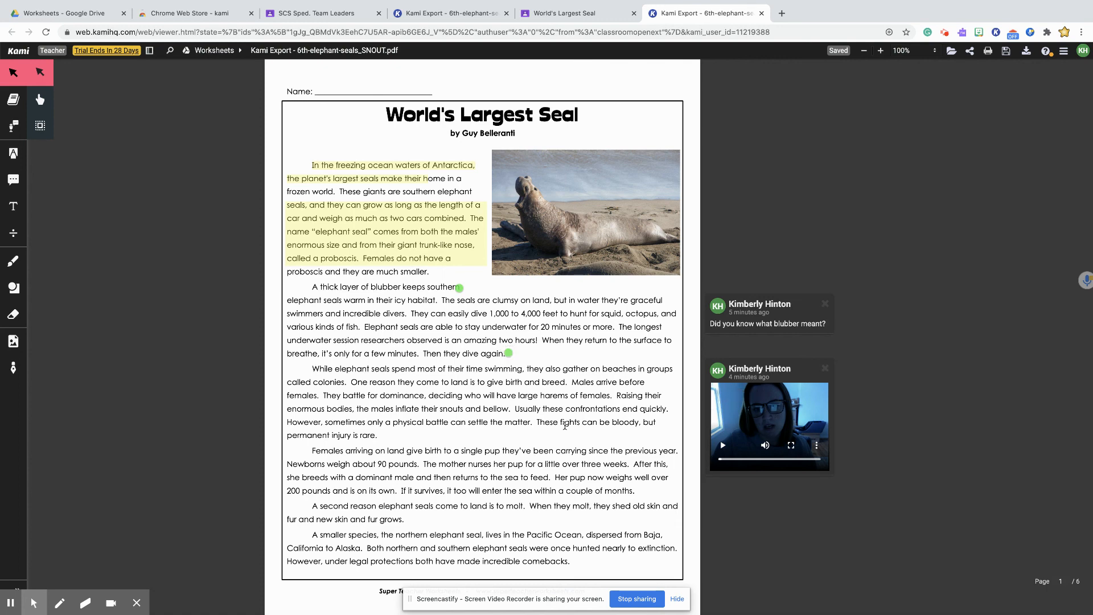
Look through the assigned worksheet's article, question and vocabulary pages with their annotations.
{"action": "scroll", "coordinate": [565, 426], "scroll_direction": "down", "scroll_amount": 10}
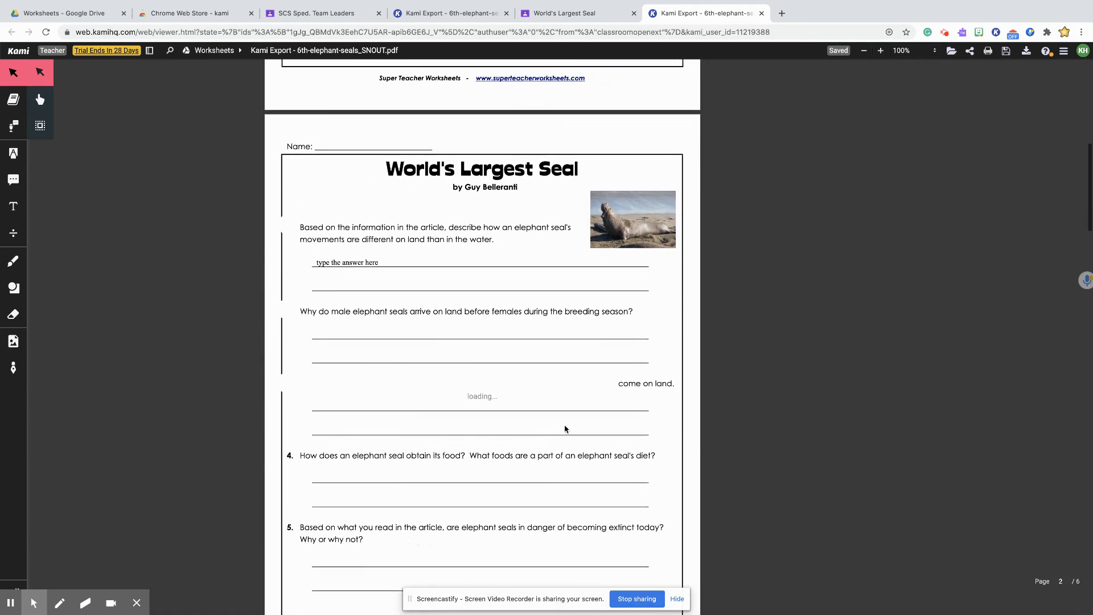
{"action": "scroll", "coordinate": [564, 429], "scroll_direction": "down", "scroll_amount": 2}
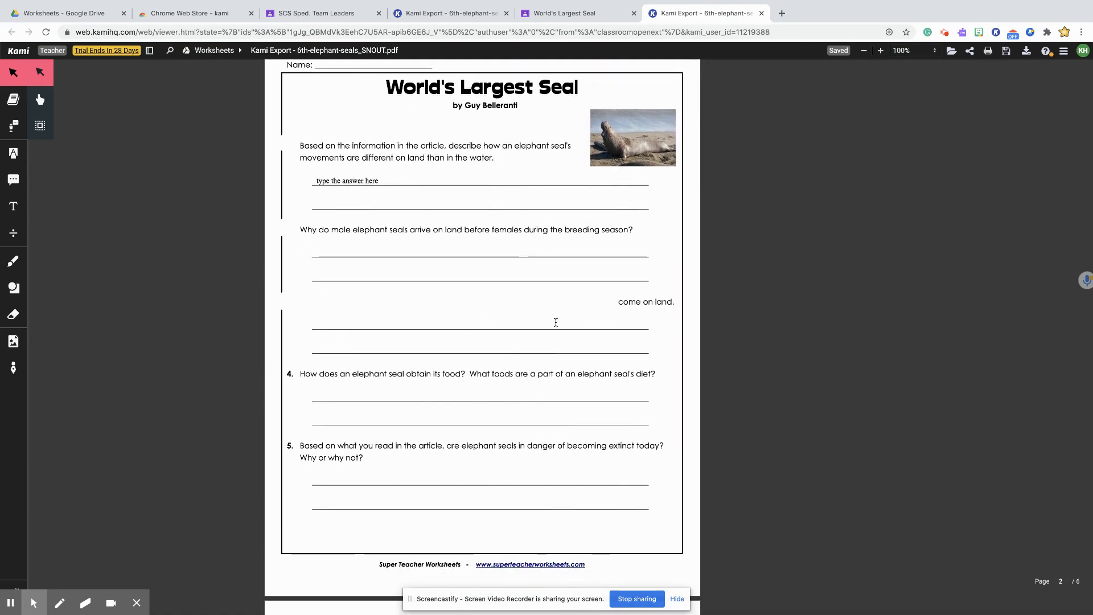
{"action": "scroll", "coordinate": [520, 332], "scroll_direction": "down", "scroll_amount": 4}
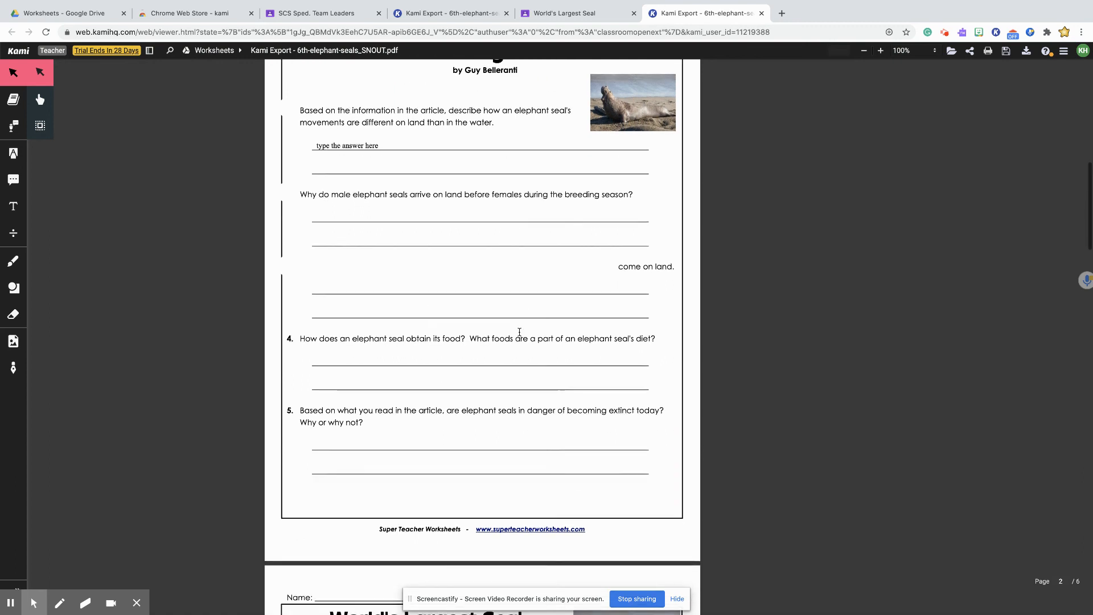
{"action": "scroll", "coordinate": [519, 333], "scroll_direction": "down", "scroll_amount": 3}
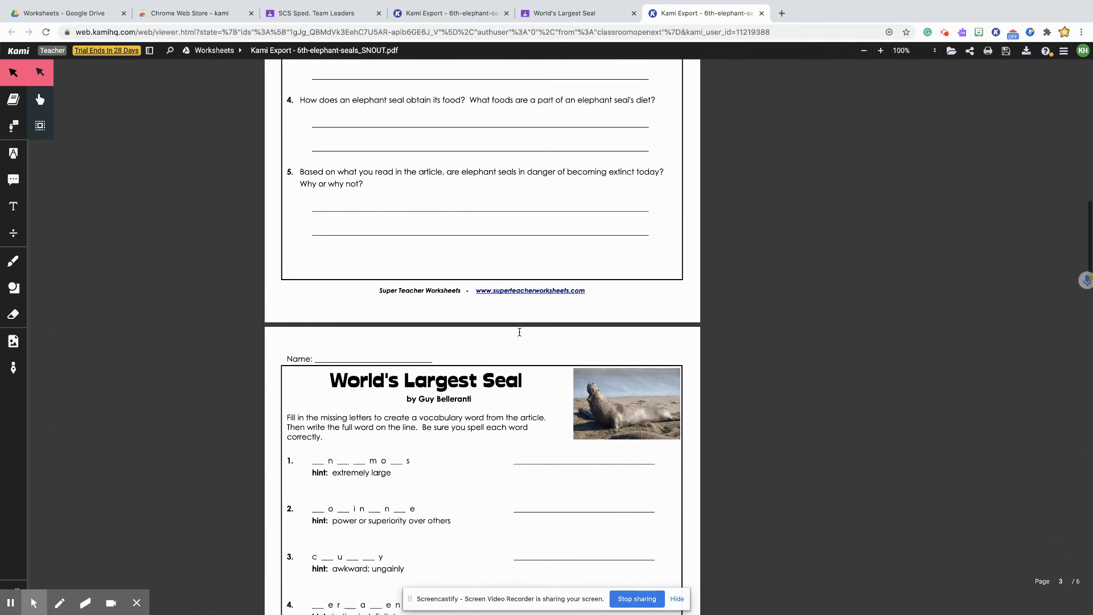
{"action": "scroll", "coordinate": [519, 331], "scroll_direction": "up", "scroll_amount": 20}
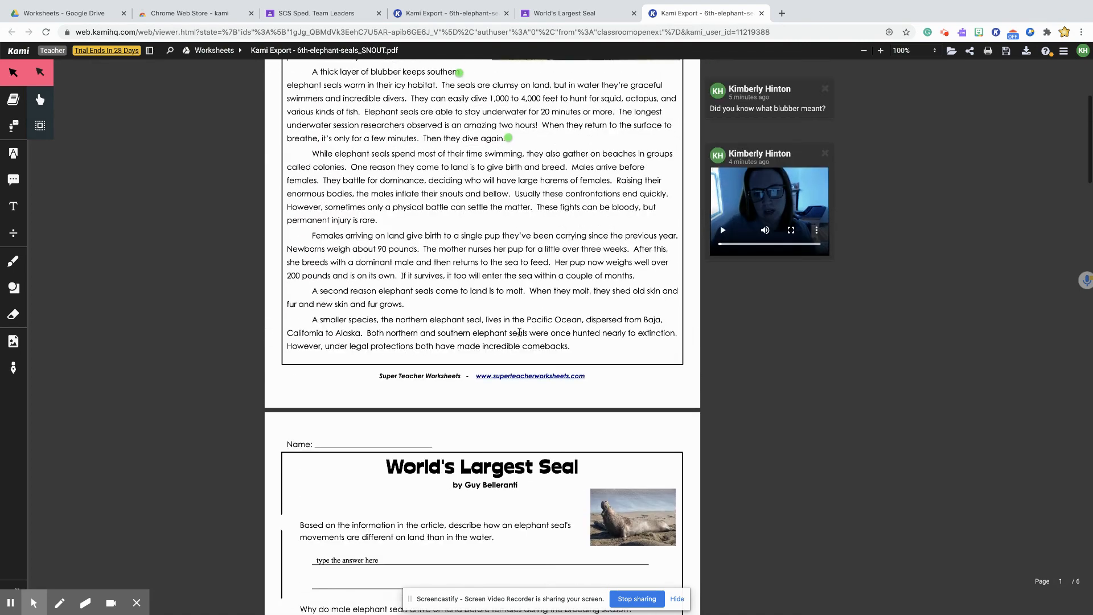